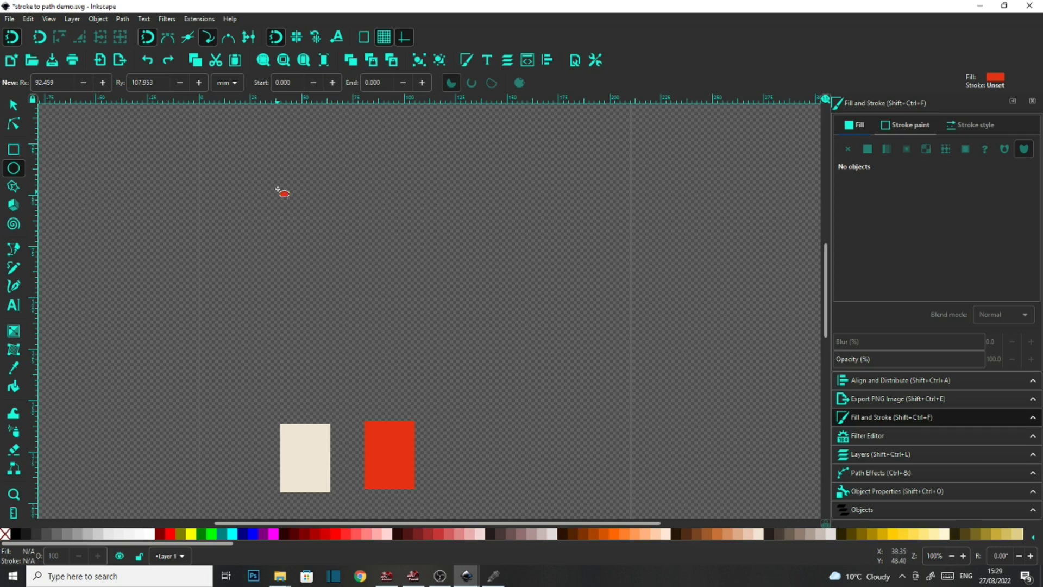
Draw a large red circle above the two colour swatches and save the drawing
drag(302, 189, 528, 381)
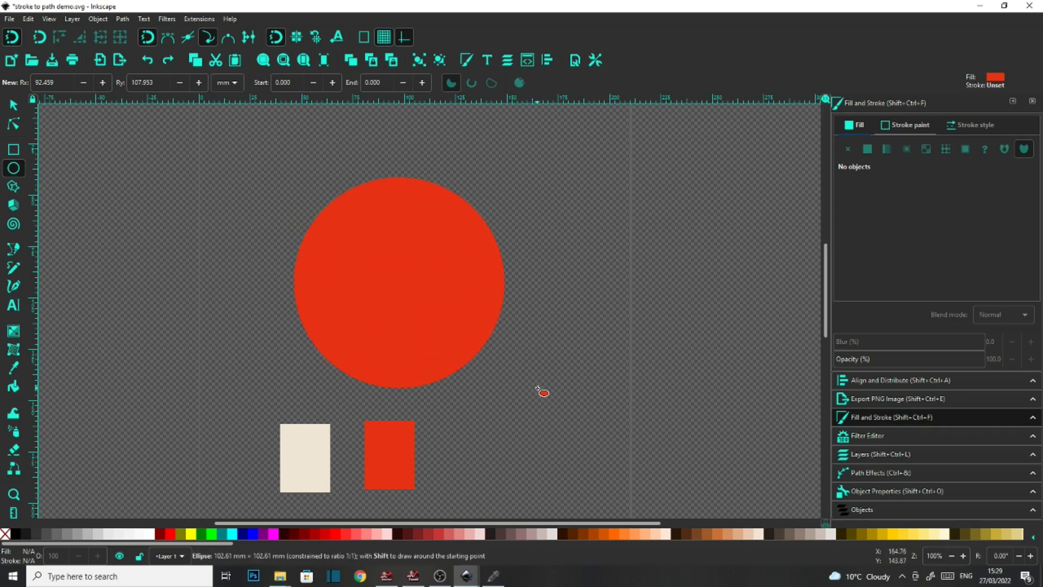
drag(531, 382, 541, 388)
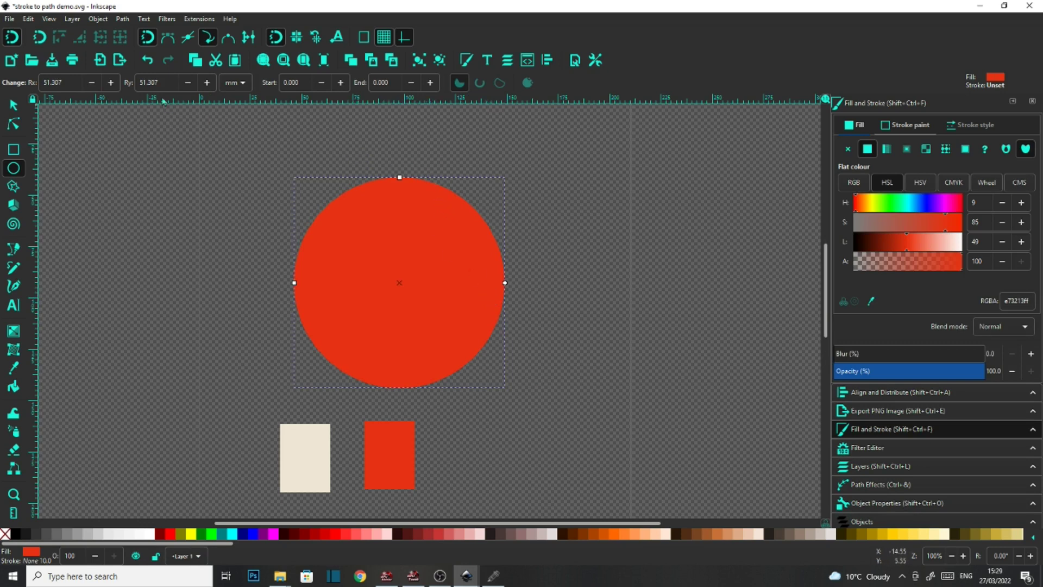
click(10, 19)
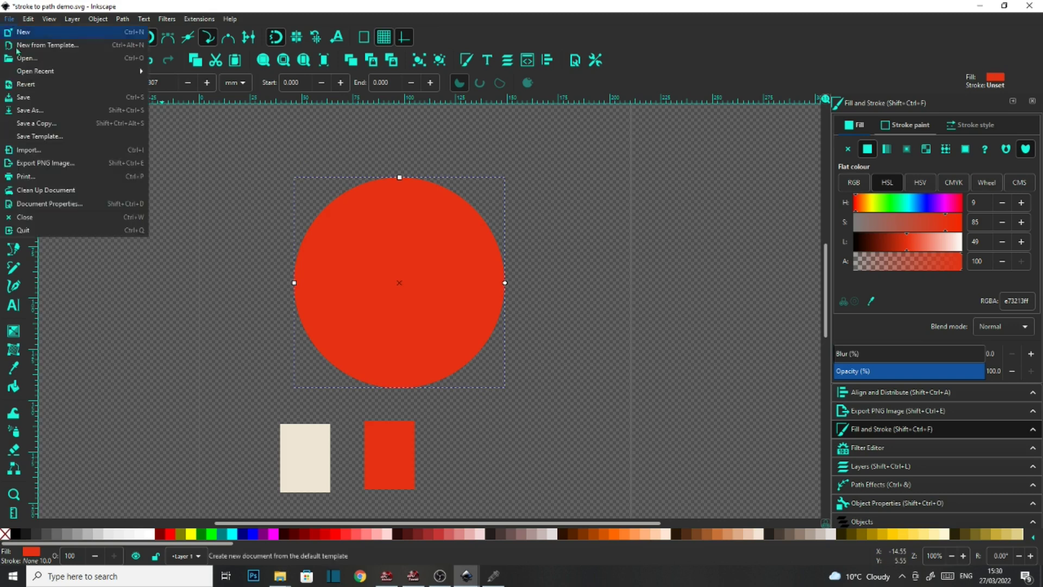
click(24, 98)
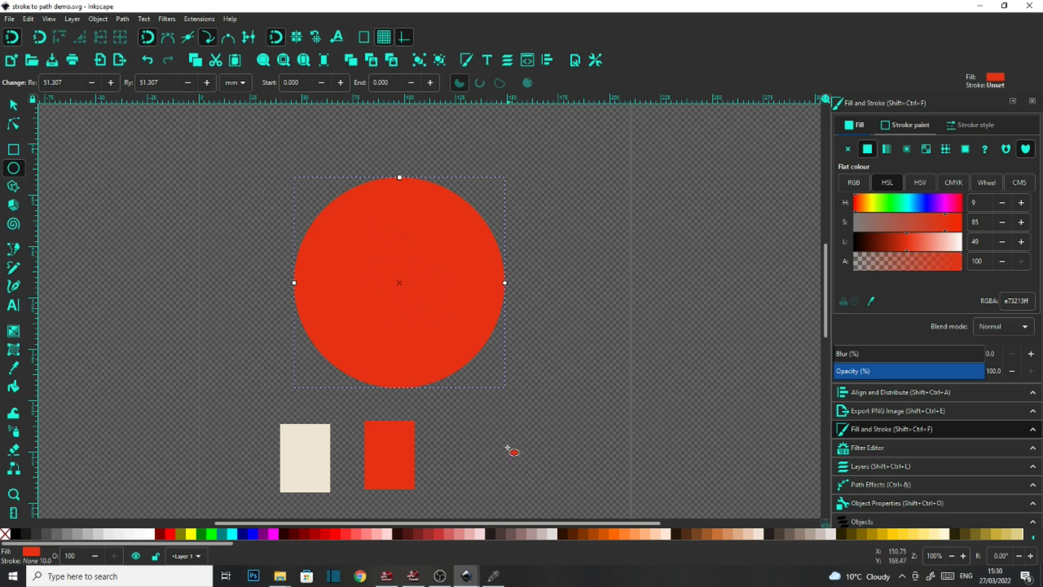
Bring SignCut Pro 2 to the front to review the Petrol Vectors logo
click(493, 575)
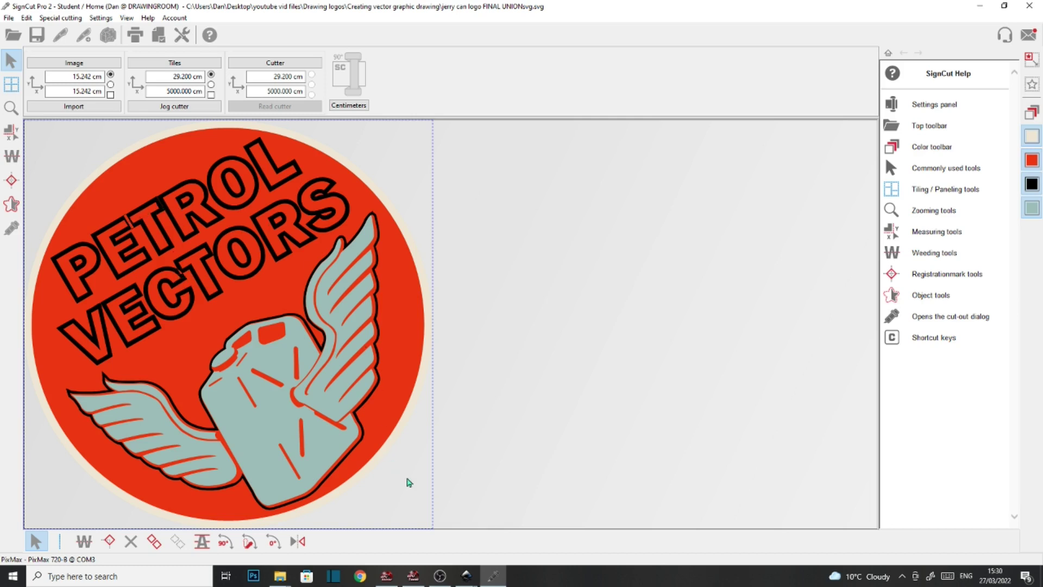
mouse_move(466, 575)
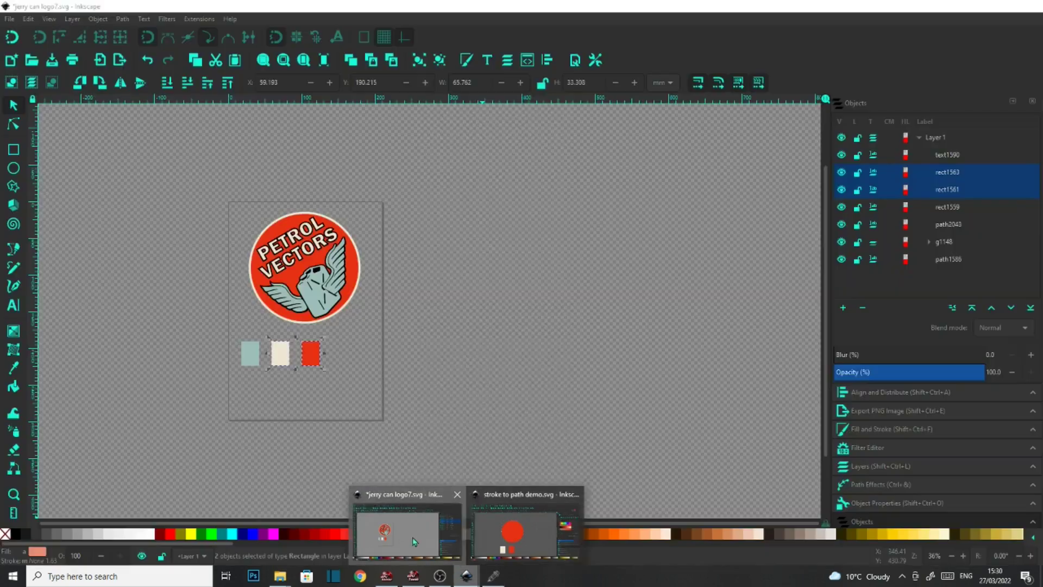
Bring up the Petrol Vectors logo drawing in Inkscape, then return to SignCut
click(437, 561)
scroll(284, 247, up, 3)
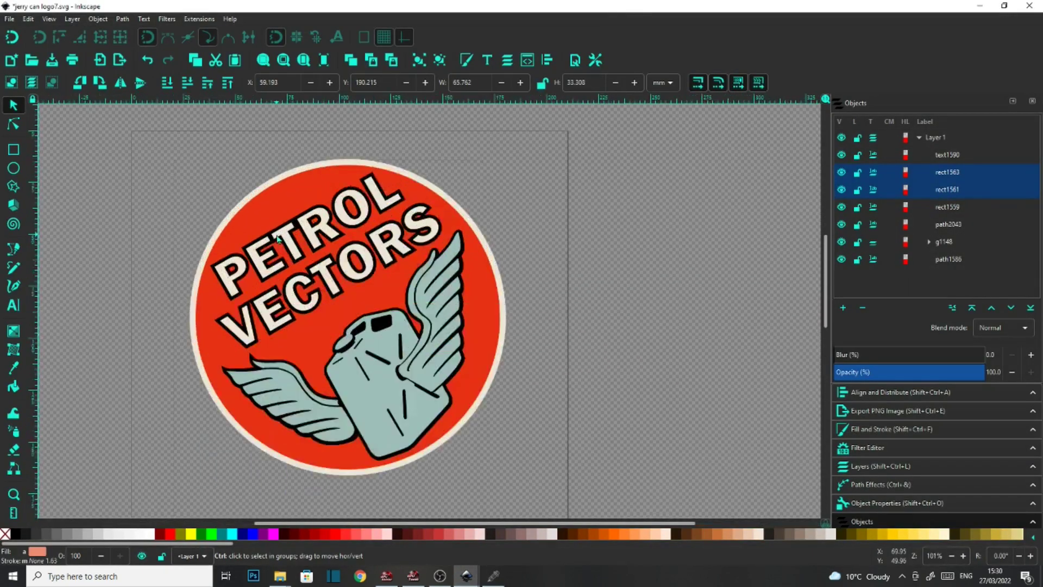
scroll(279, 242, up, 1)
scroll(281, 244, up, 1)
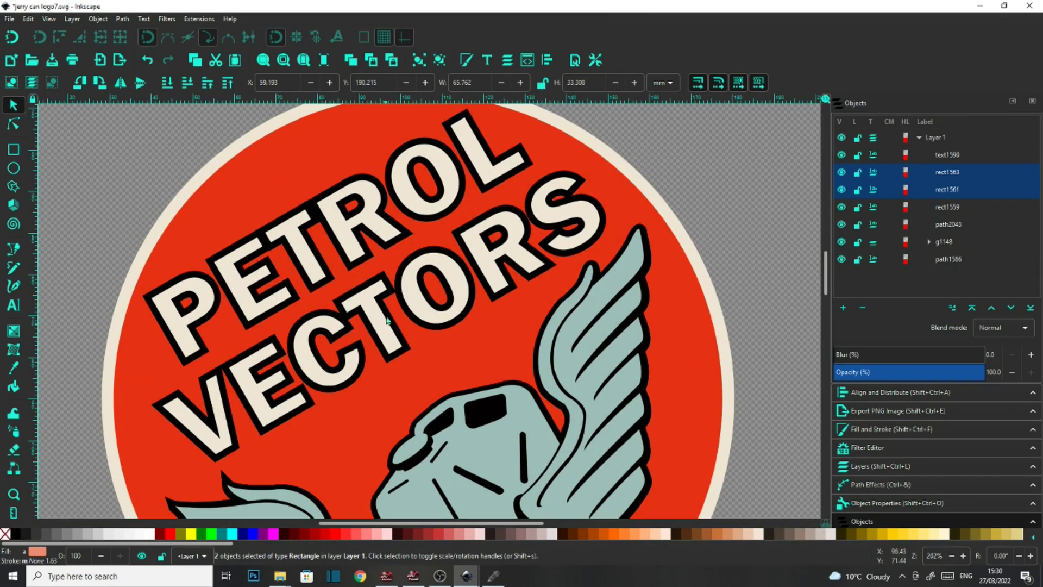
click(495, 575)
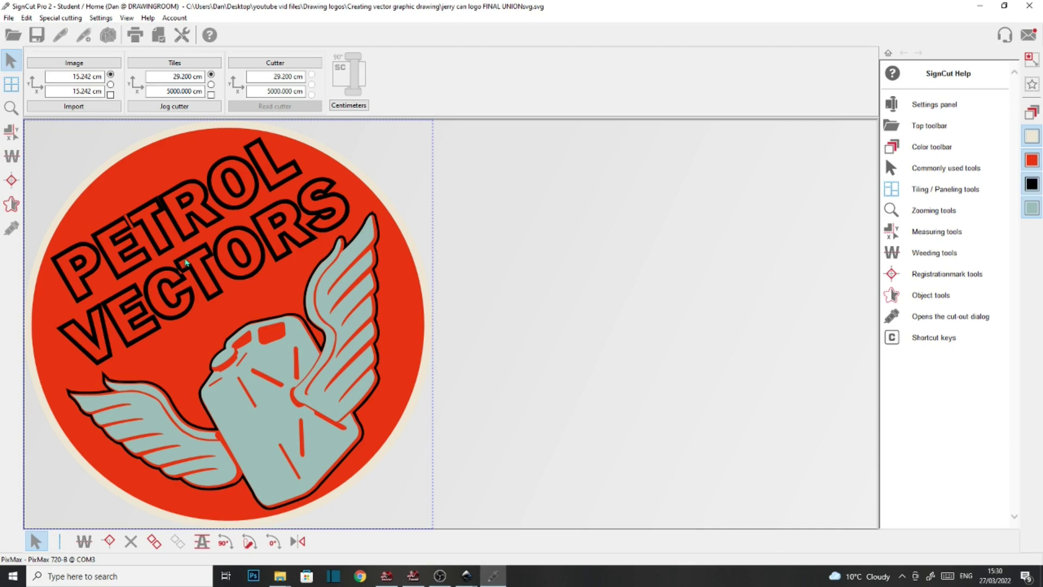
Show only the black colour layer, then open 'stroke to path demo.svg' in SignCut
click(1031, 184)
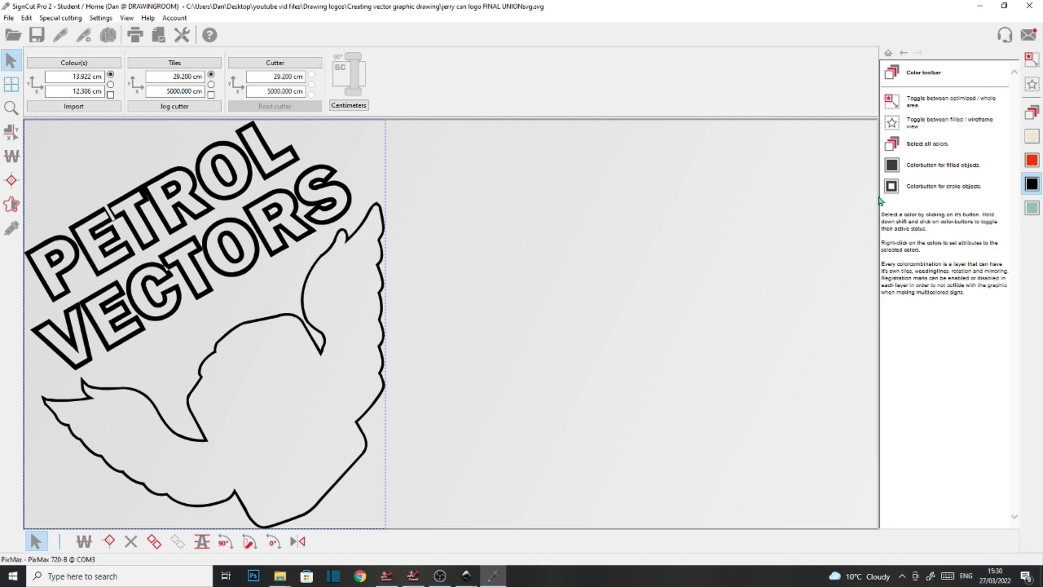
click(9, 17)
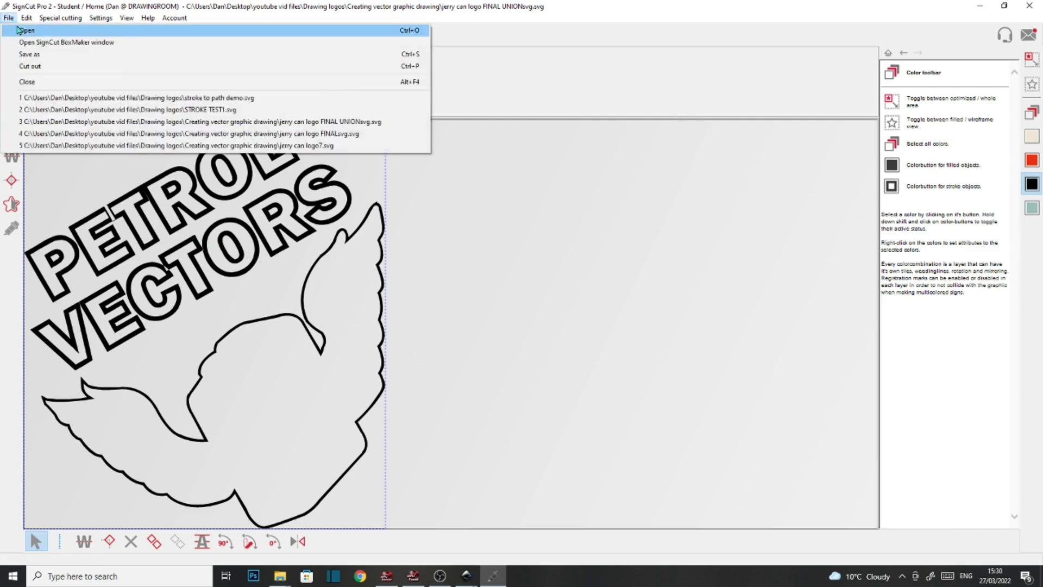
click(33, 30)
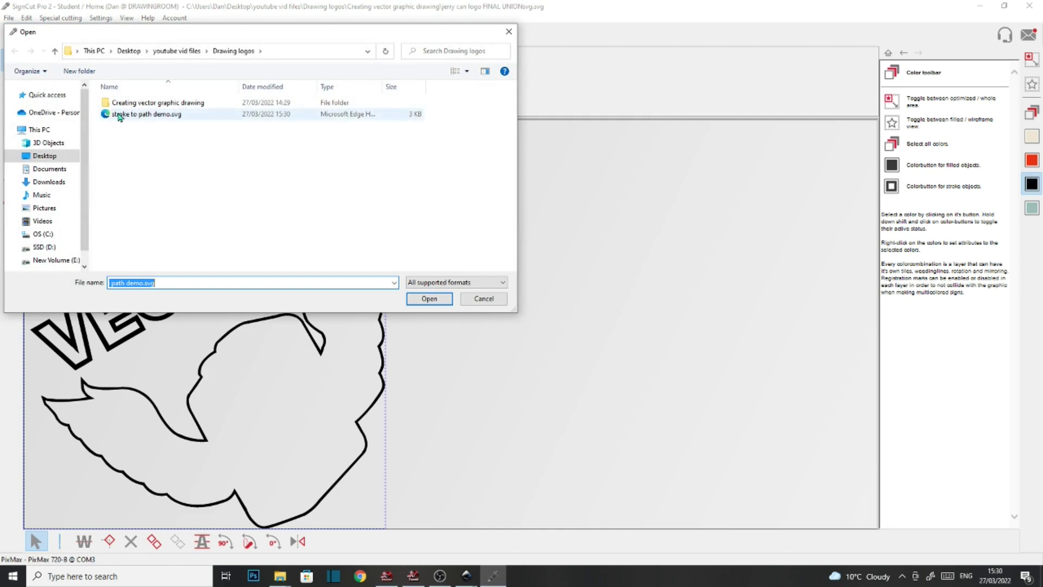
click(116, 119)
click(429, 300)
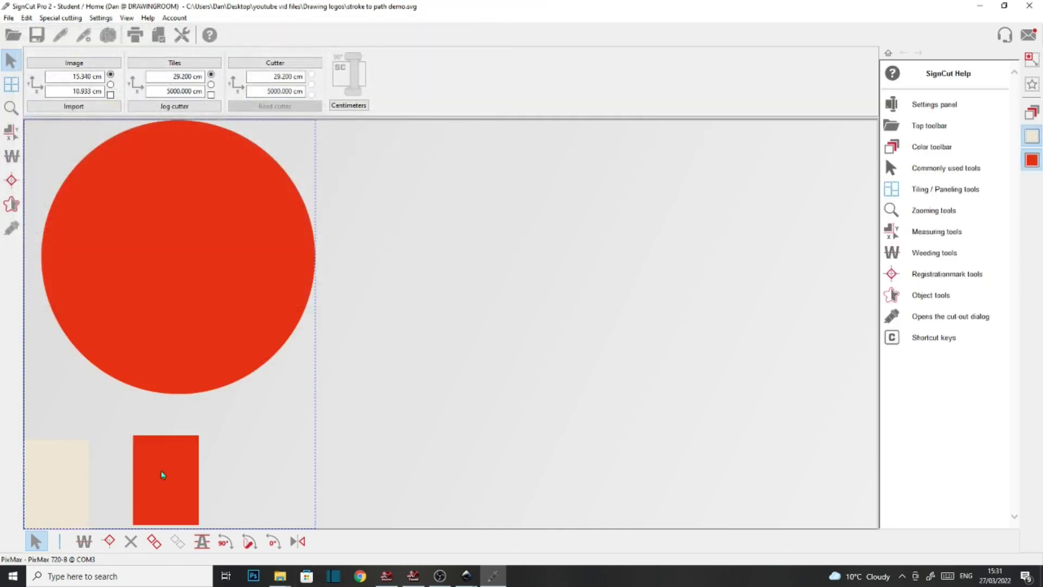
mouse_move(466, 576)
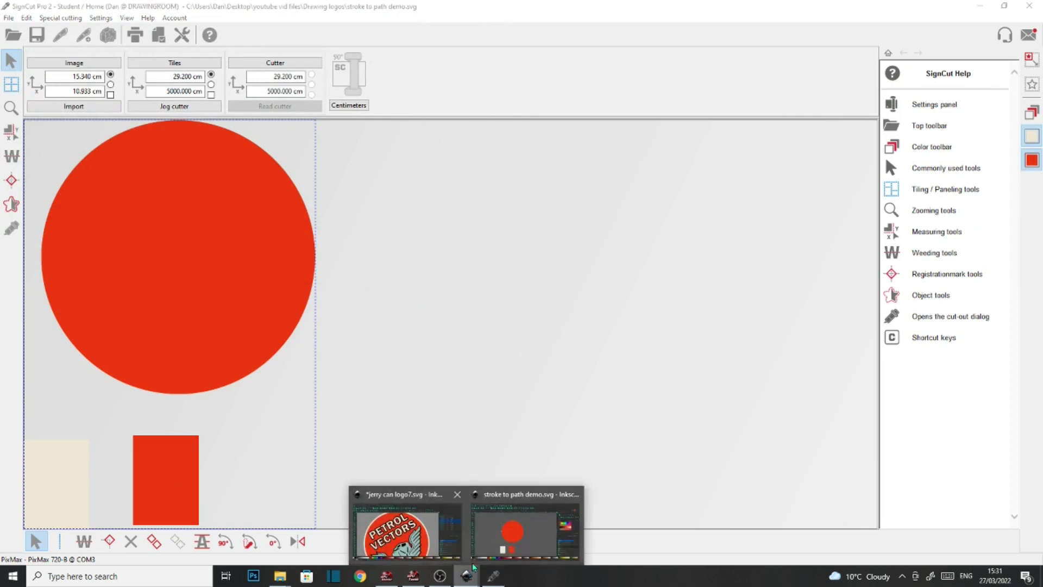
Select and delete both swatch rectangles in the Inkscape circle drawing
click(499, 541)
key(s)
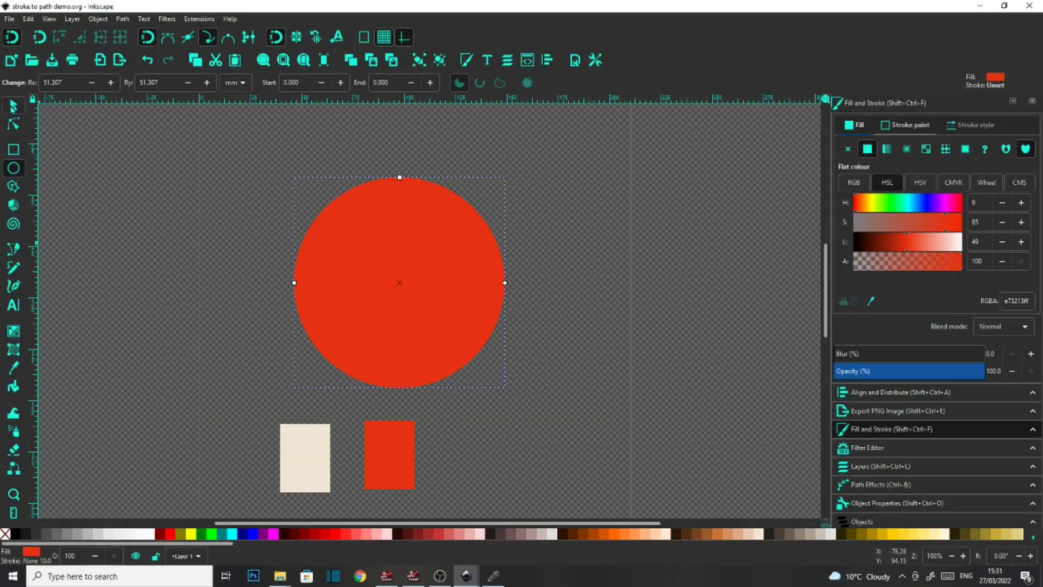
drag(246, 398, 436, 498)
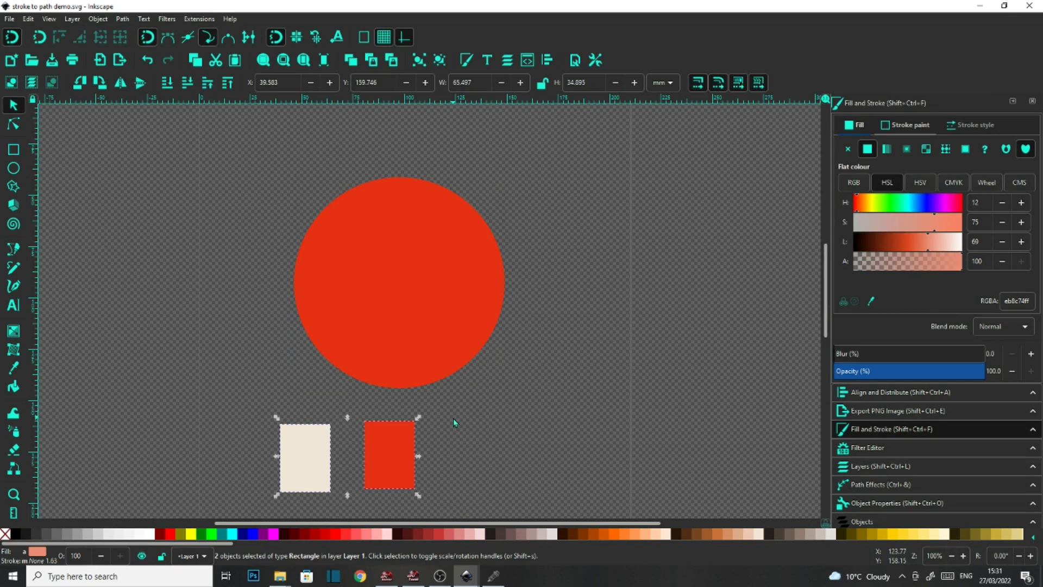
key(Delete)
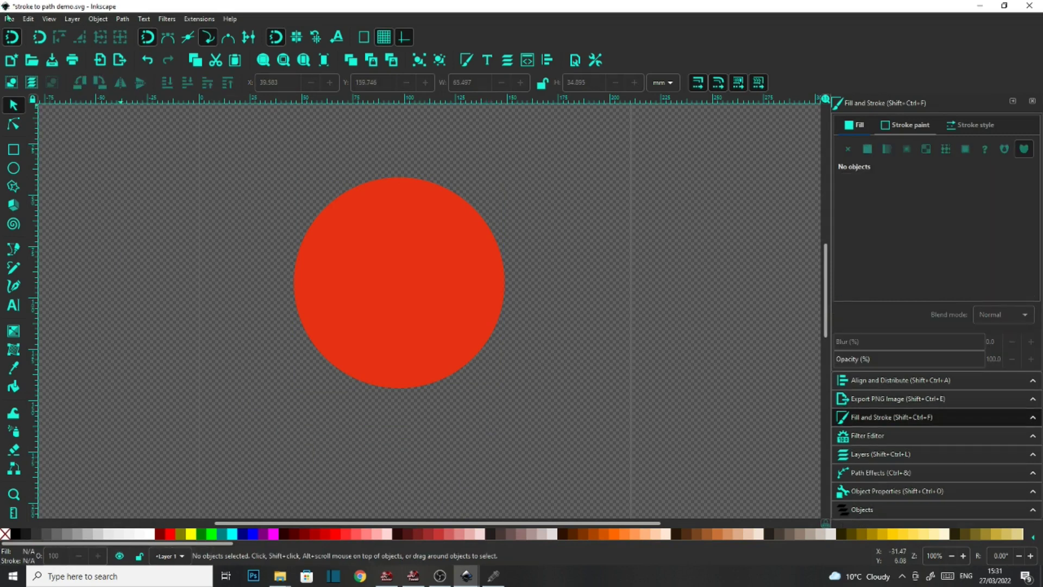
Save the circle-only drawing and switch back to SignCut Pro 2
click(8, 18)
click(25, 87)
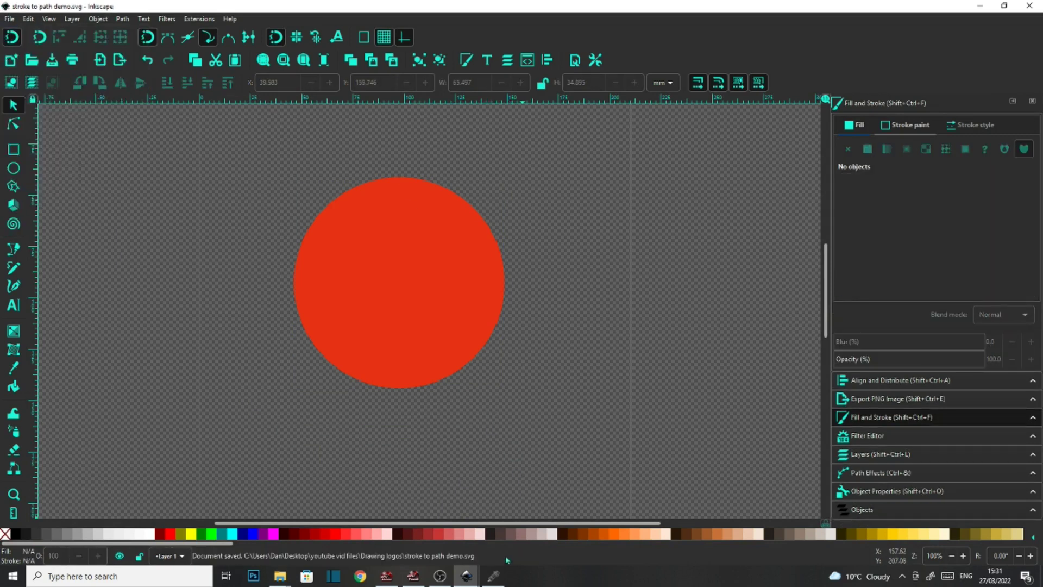
click(493, 575)
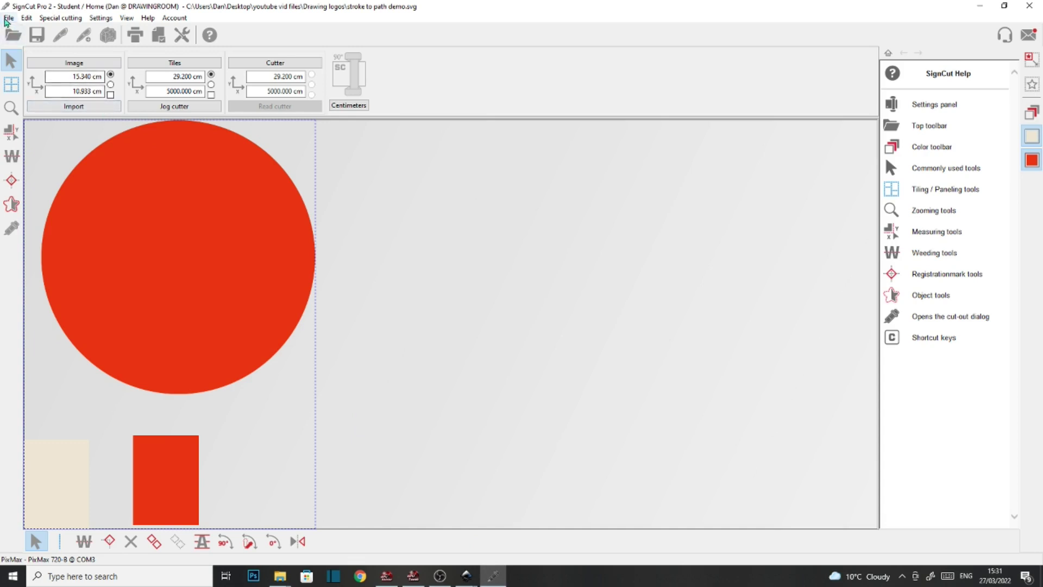
Reload 'stroke to path demo.svg' from SignCut's recent files, then return to Inkscape
click(8, 18)
click(228, 100)
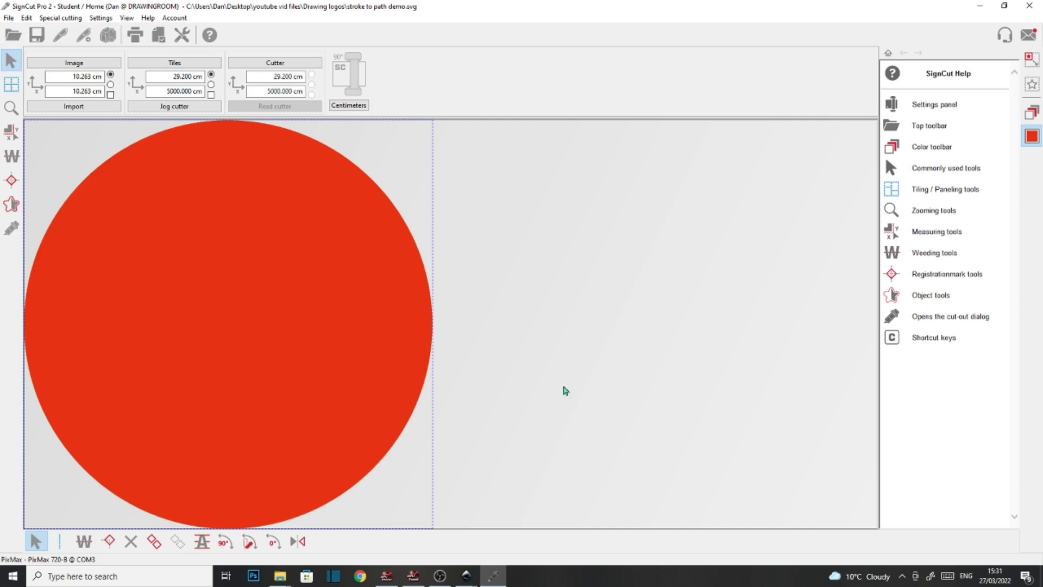
mouse_move(466, 575)
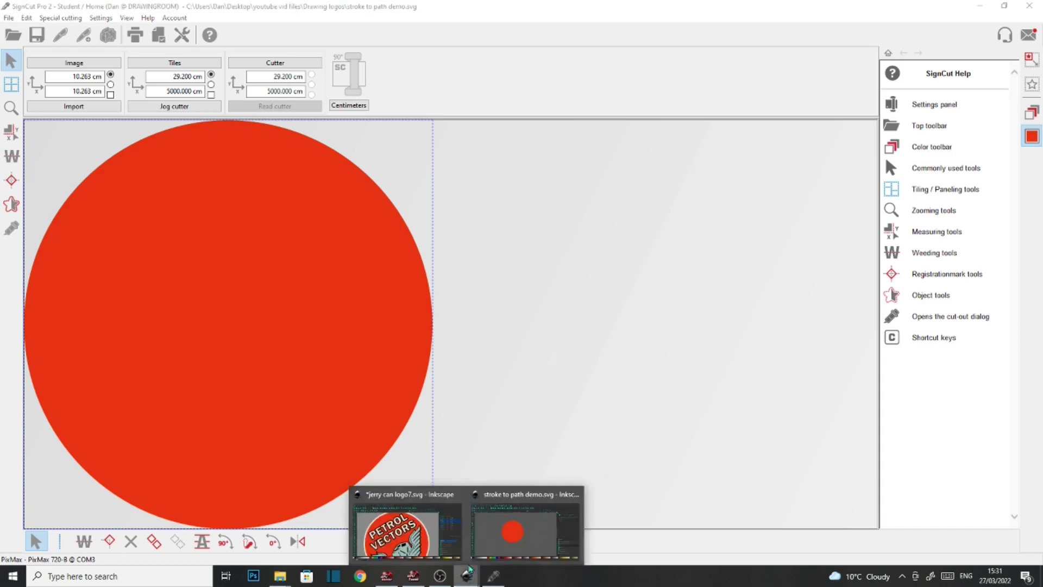
click(502, 527)
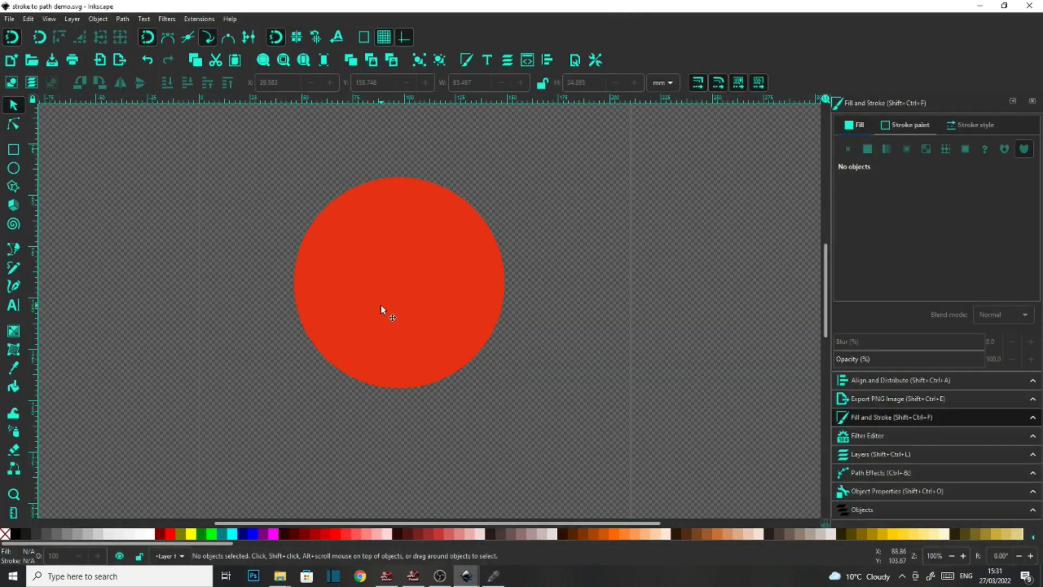
Restore the rectangles, give the red circle a cream stroke from the swatch, and save
key(ctrl)
key(ctrl+z)
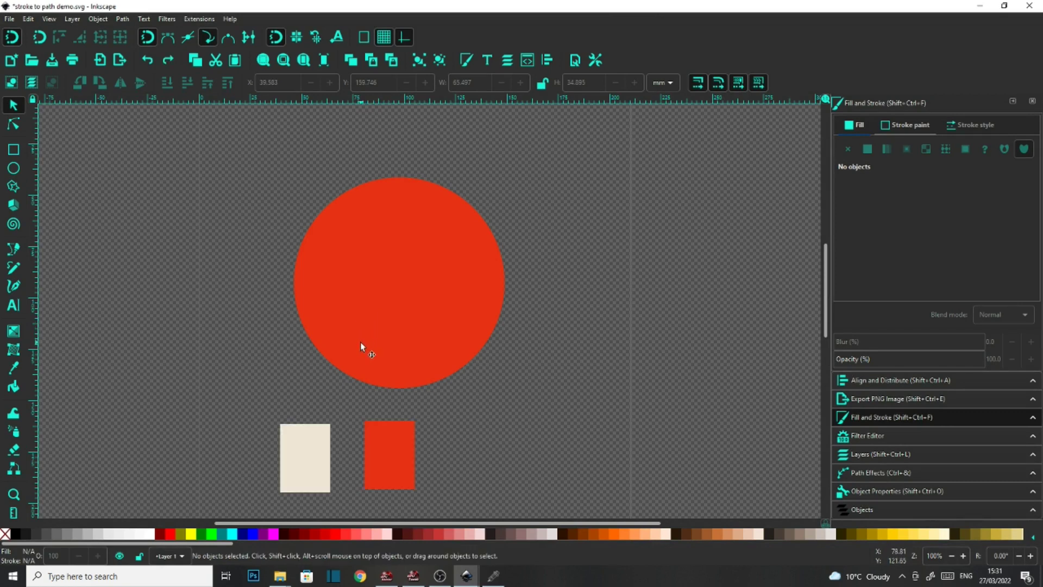
click(383, 305)
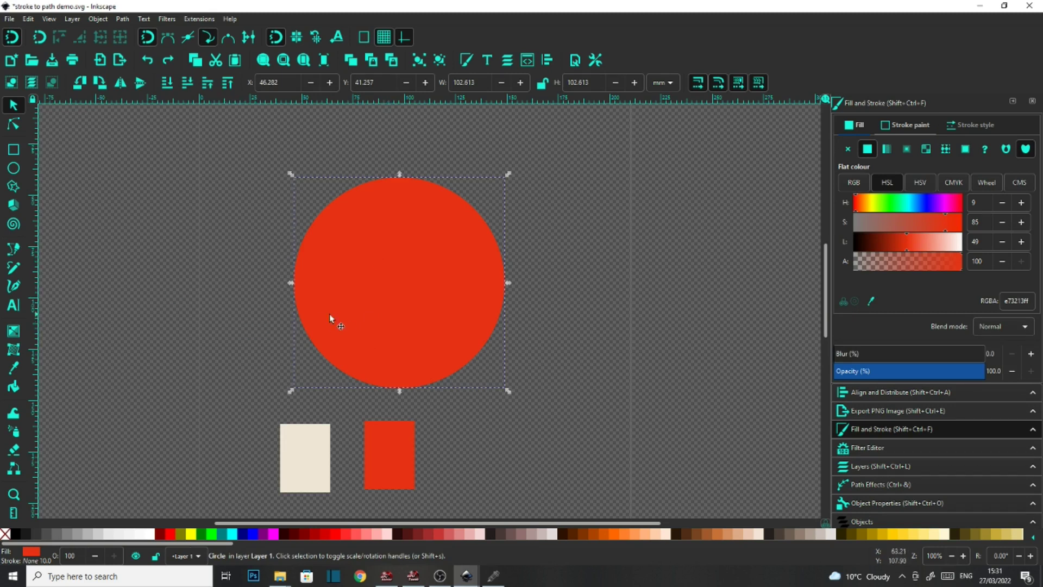
key(d)
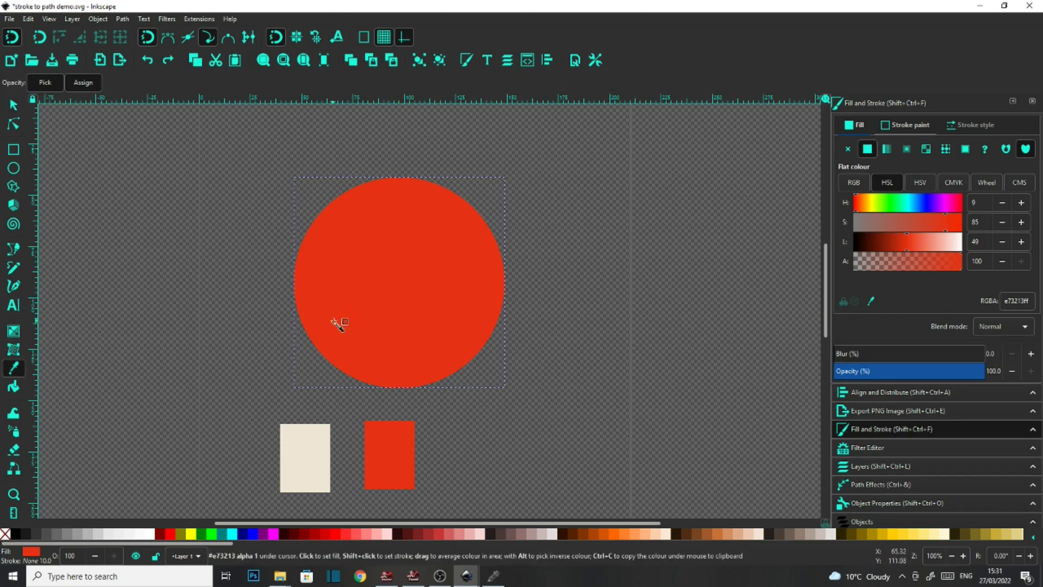
shift+click(314, 461)
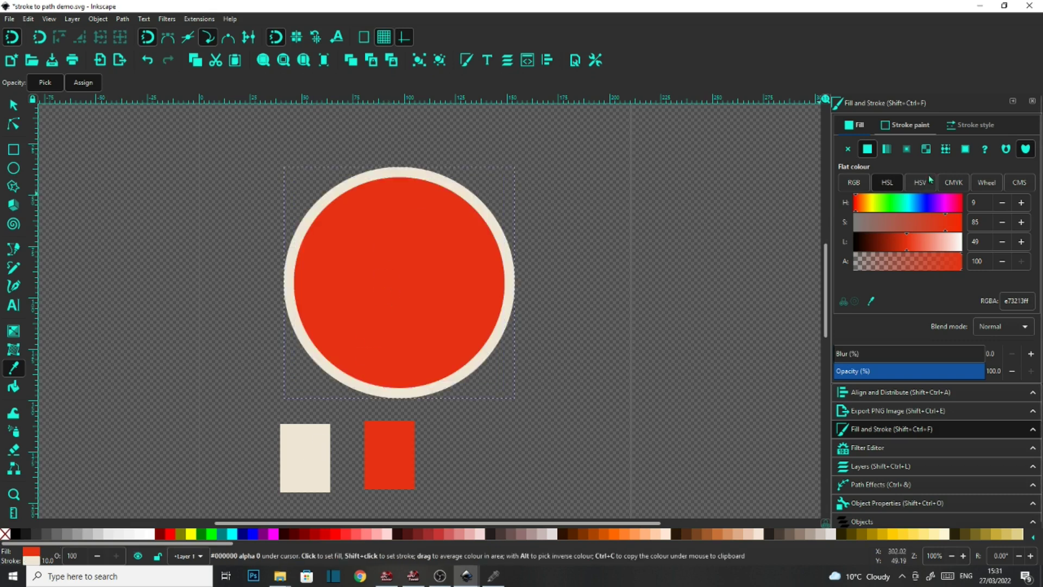
click(10, 19)
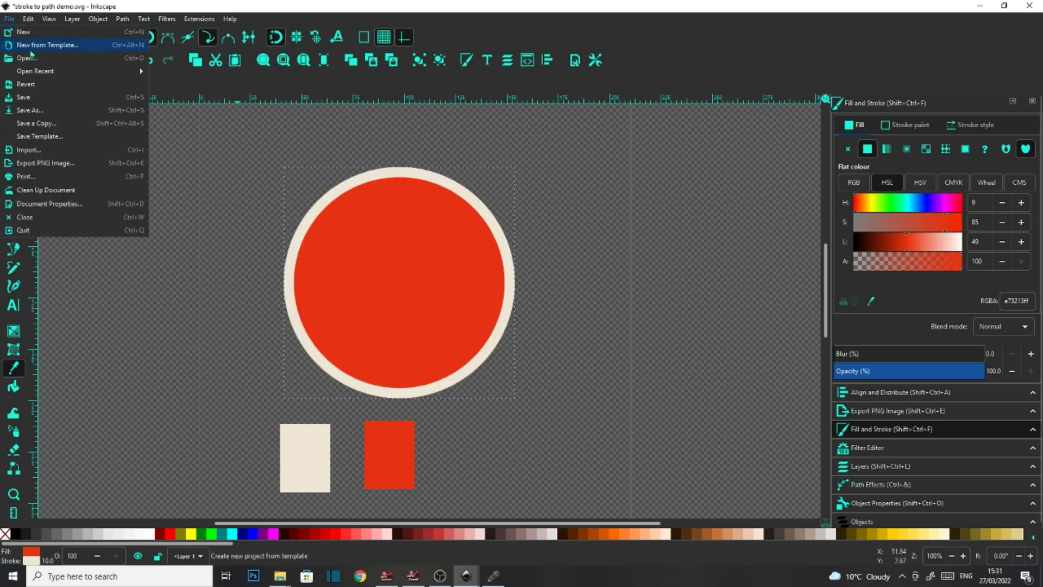
click(14, 106)
Select and delete both swatch rectangles, leaving only the cream-ringed disc
click(14, 106)
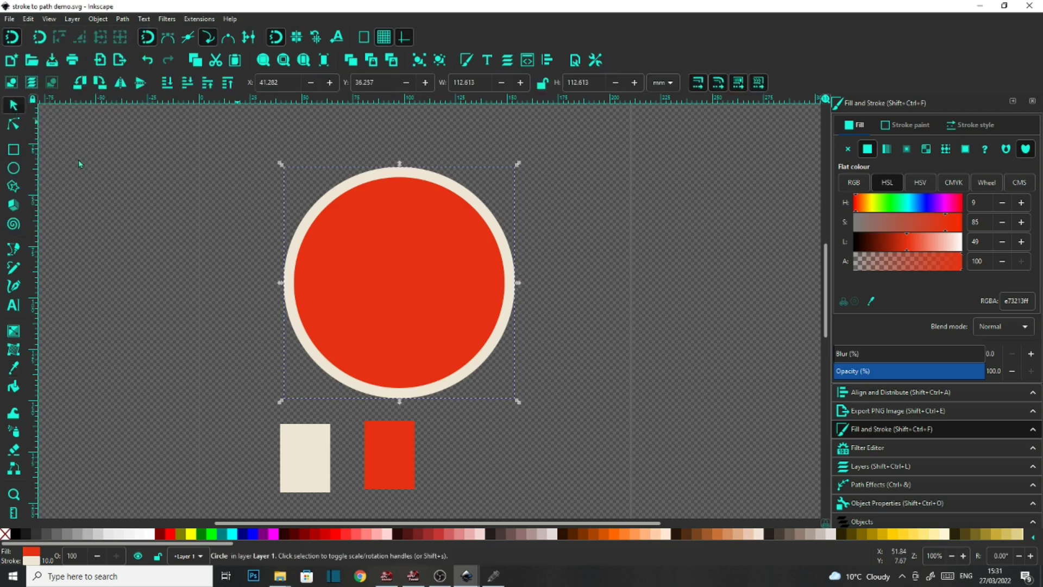
drag(236, 408, 470, 520)
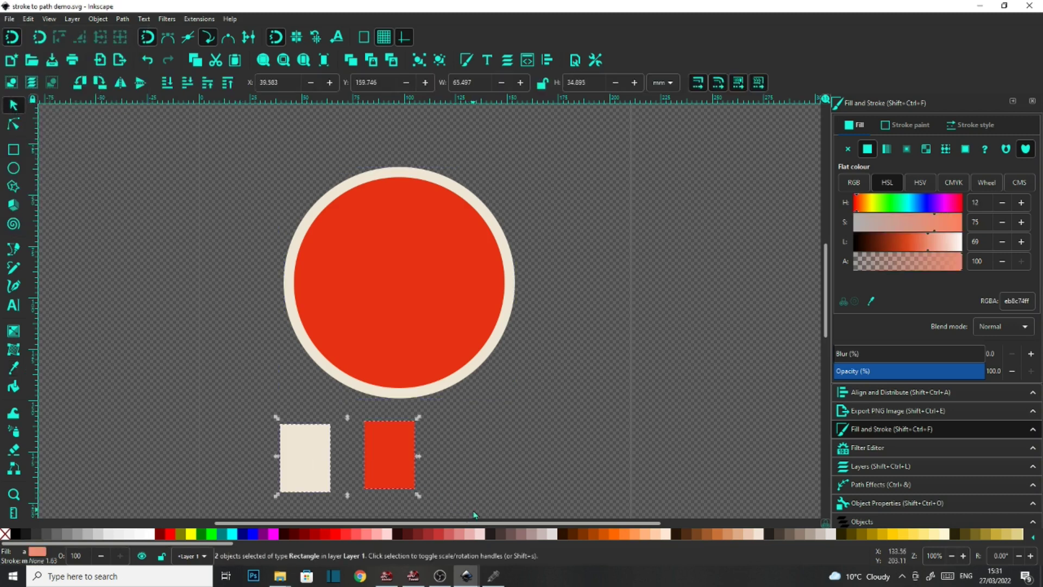
key(Delete)
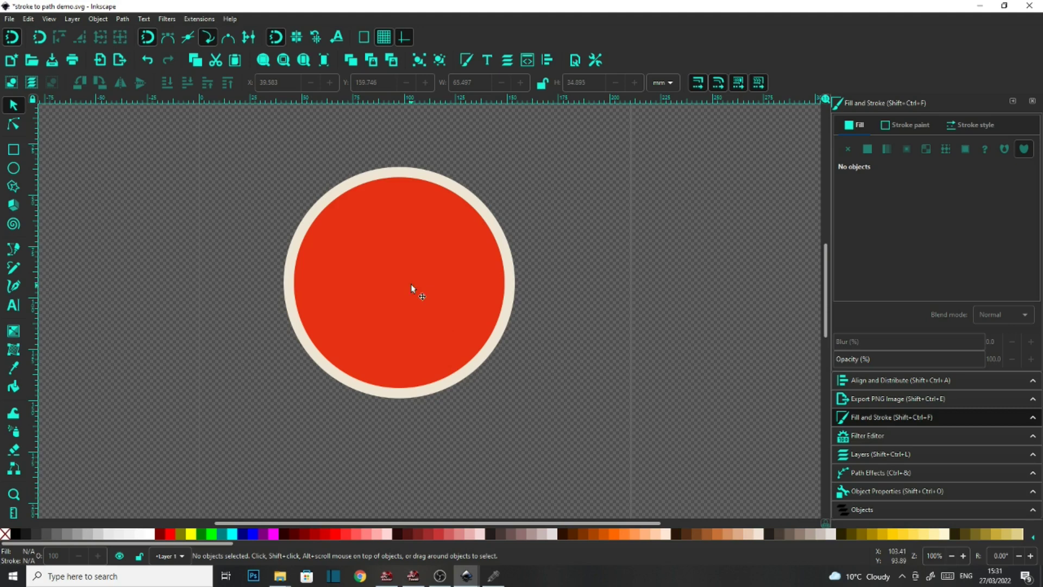
ctrl+scroll(410, 281, up, 1)
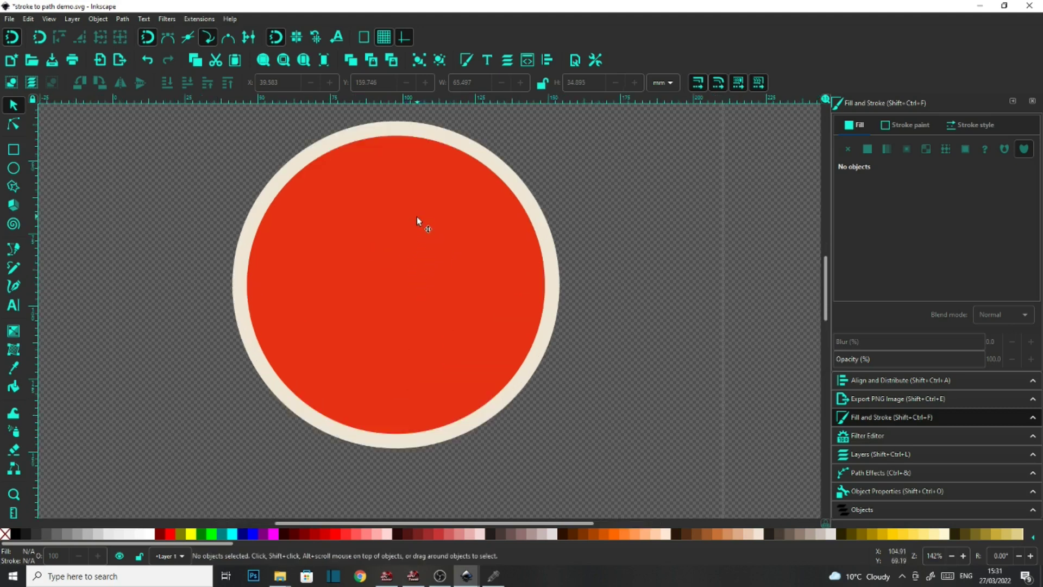
click(7, 19)
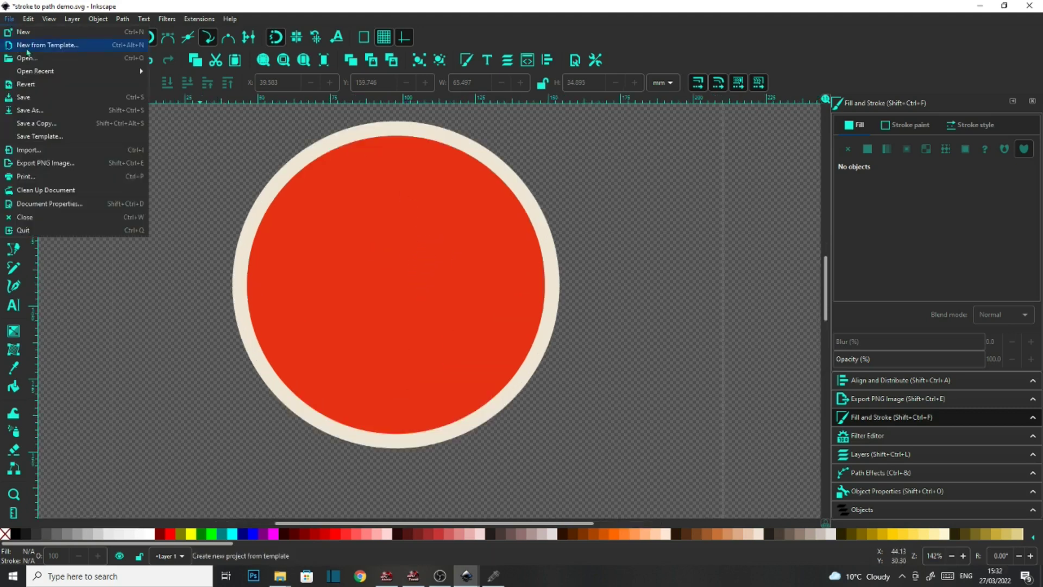
Save, reload 'stroke to path demo.svg' in SignCut, and compare it with Inkscape
click(31, 98)
click(492, 575)
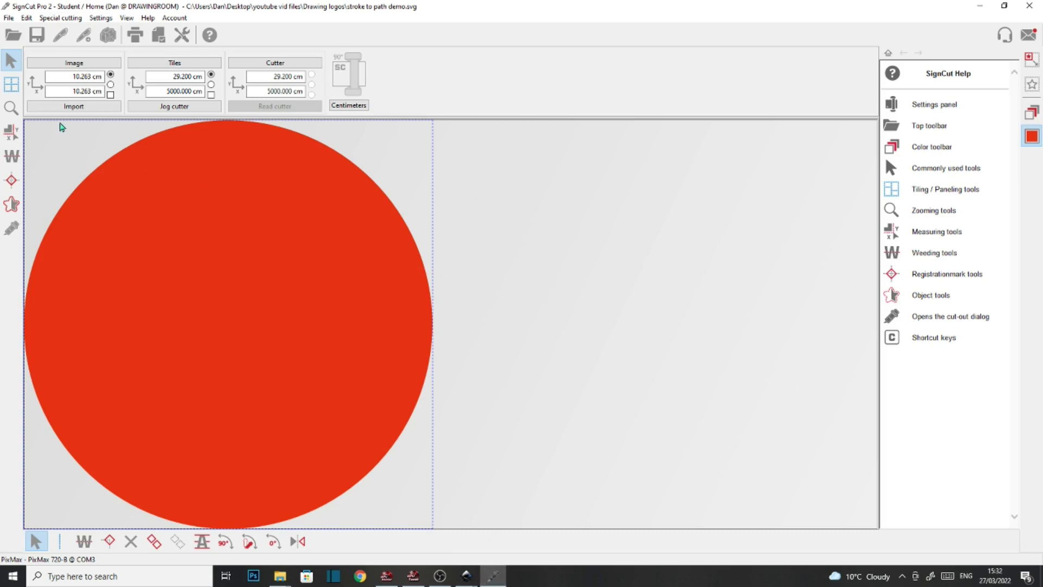
click(10, 18)
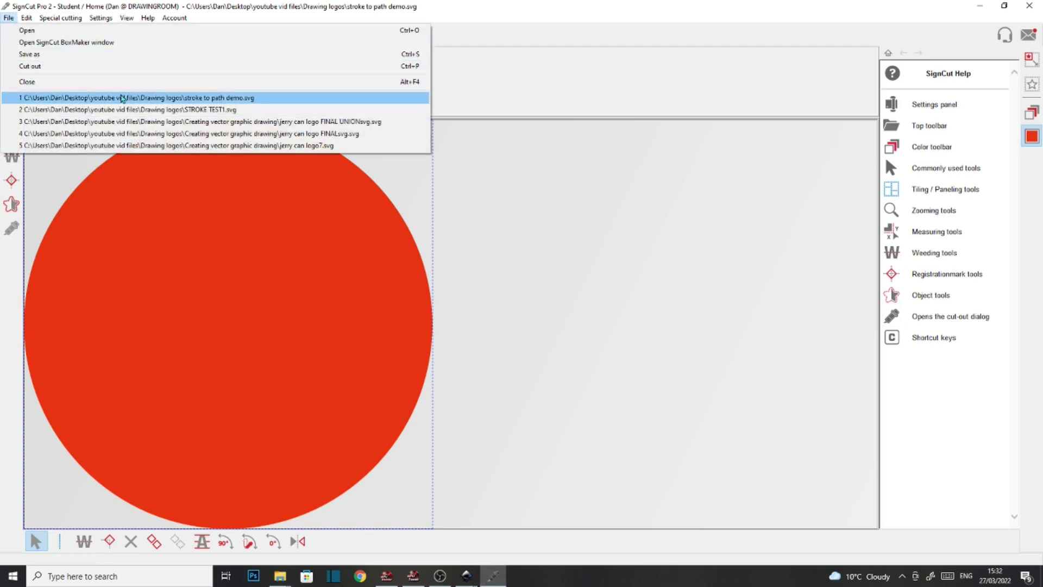
click(197, 96)
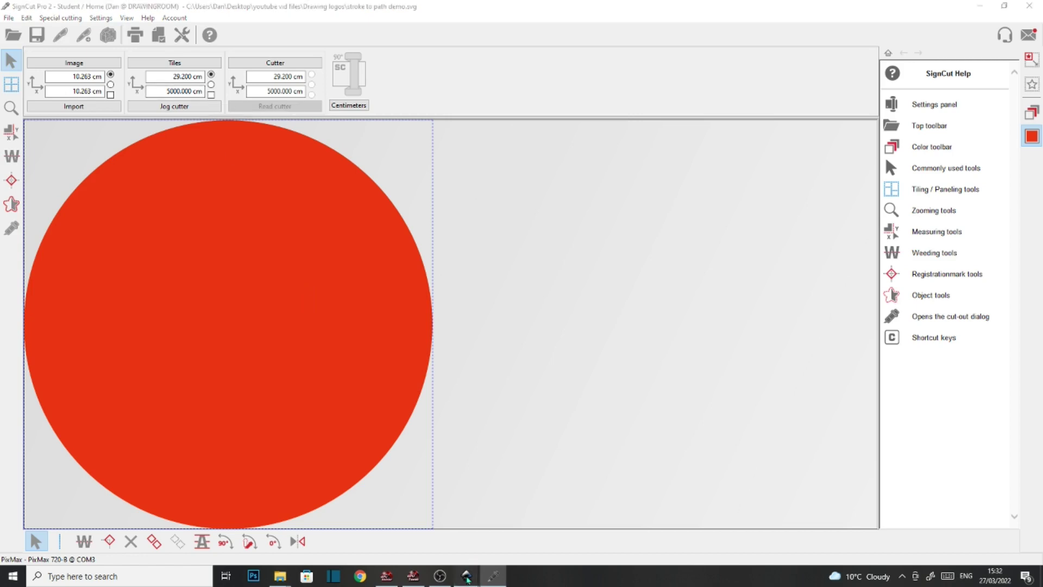
mouse_move(466, 576)
click(521, 544)
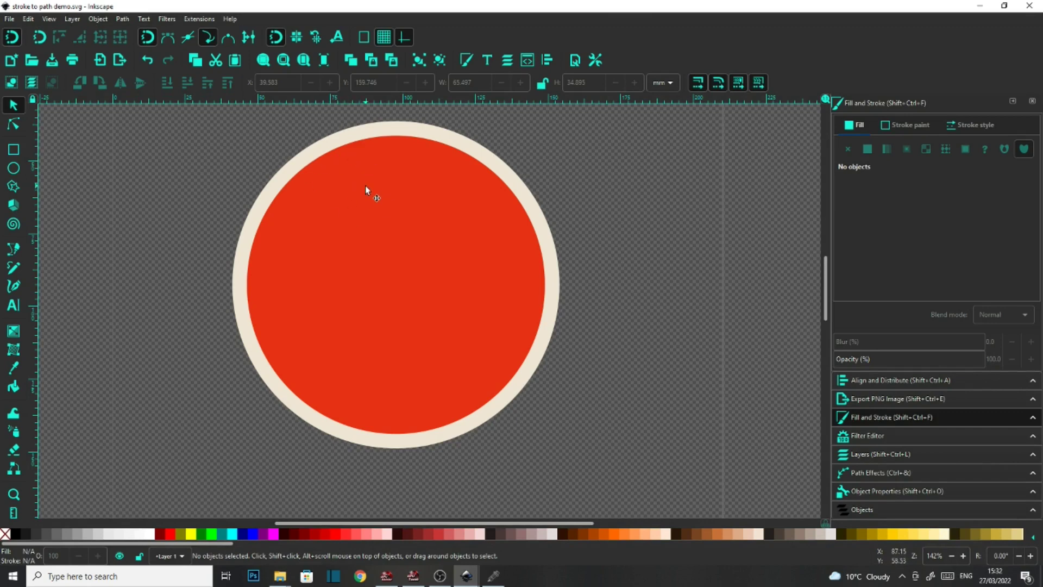
click(492, 576)
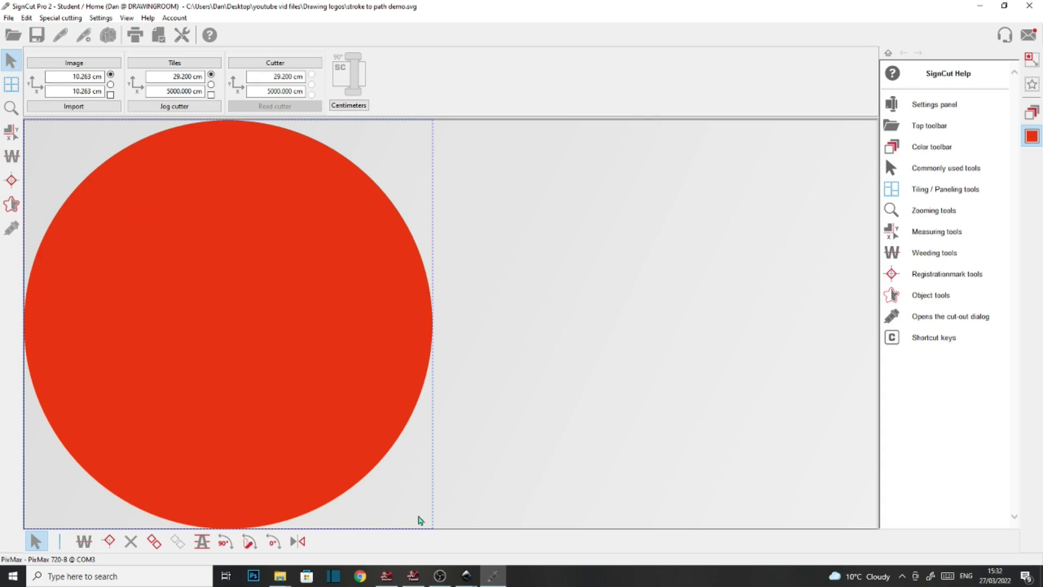
Convert the circle's cream outline into a separate path with Stroke to Path, and save
mouse_move(466, 576)
click(525, 530)
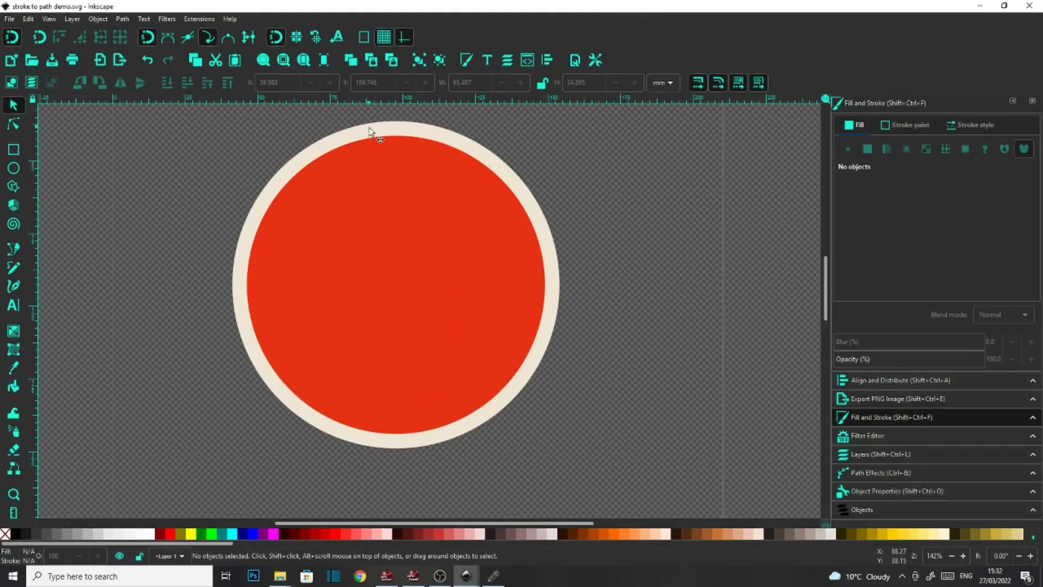
click(379, 195)
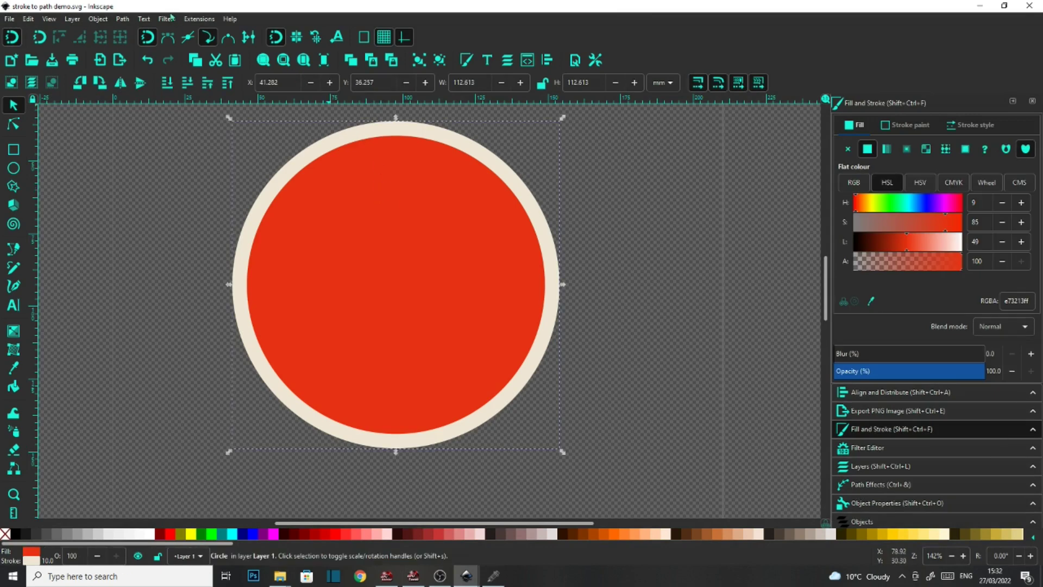
click(124, 19)
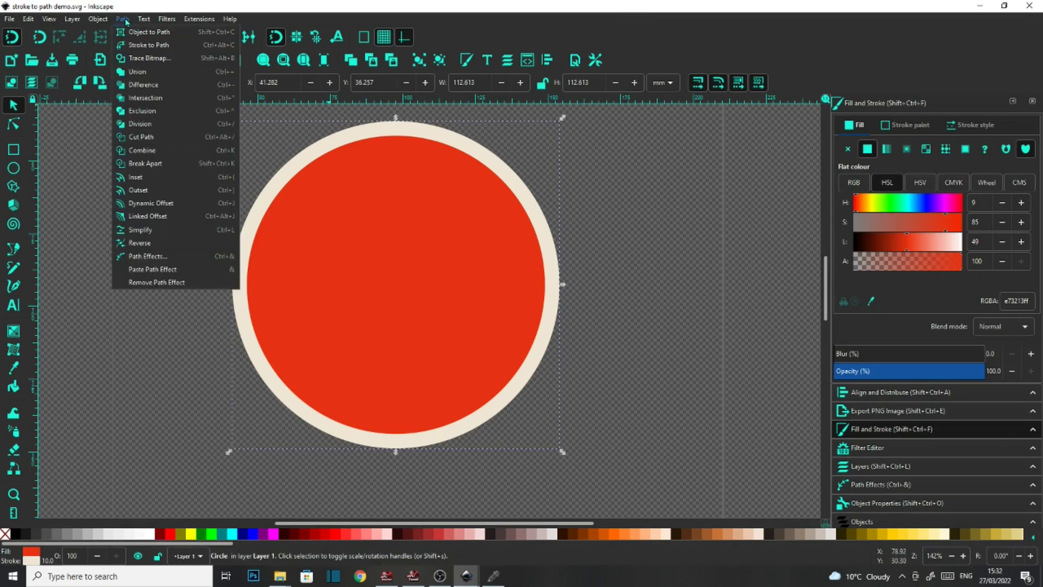
click(143, 46)
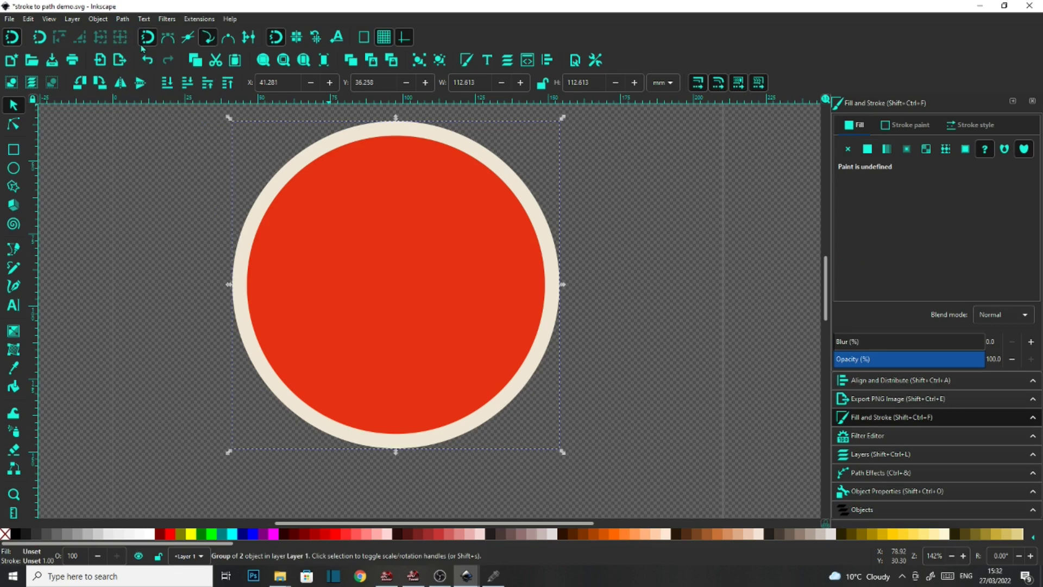
click(9, 19)
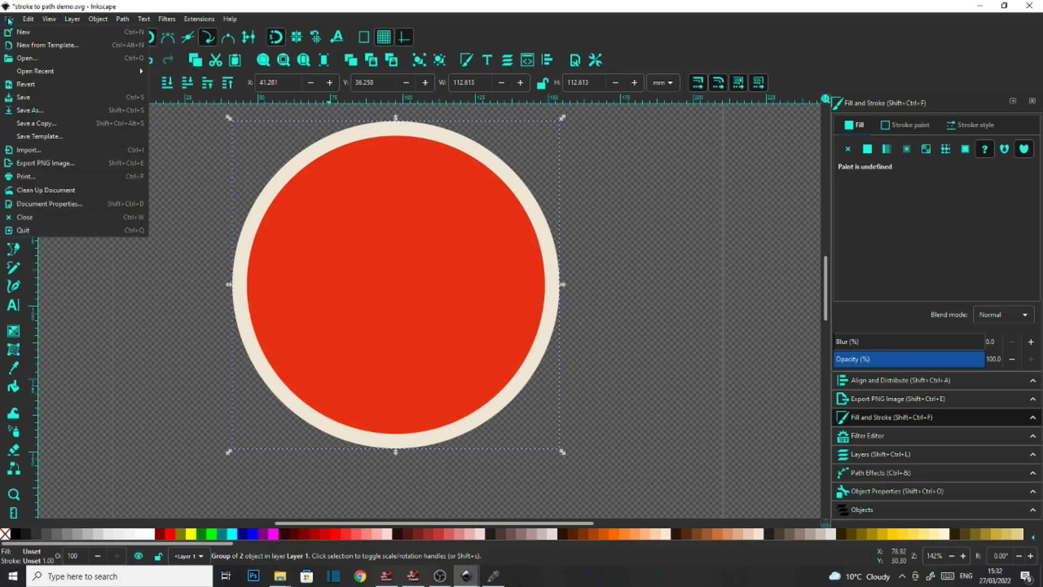
click(28, 99)
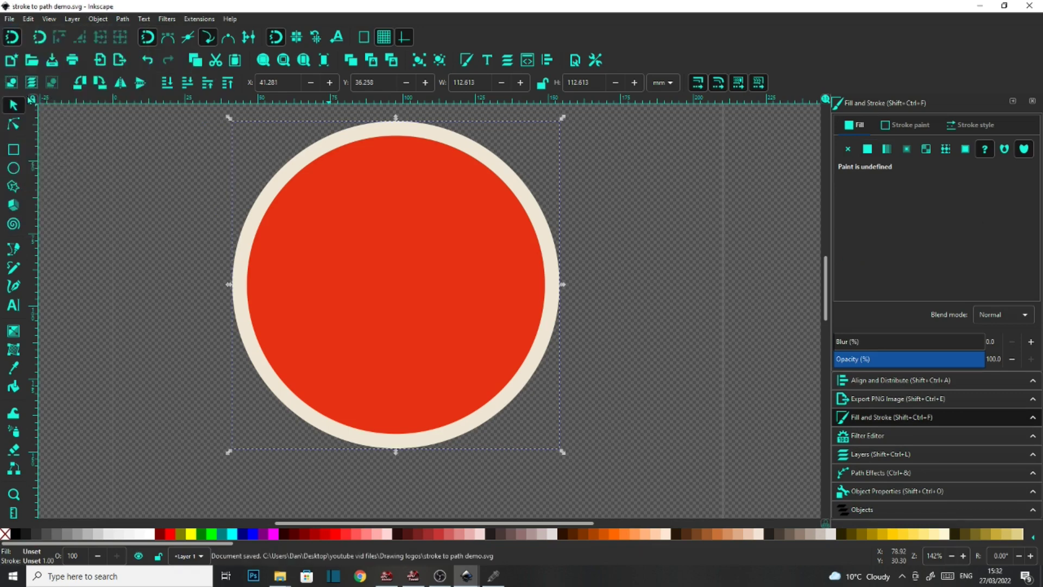
Reload the updated demo file in SignCut and check the cream and red layers individually
click(492, 578)
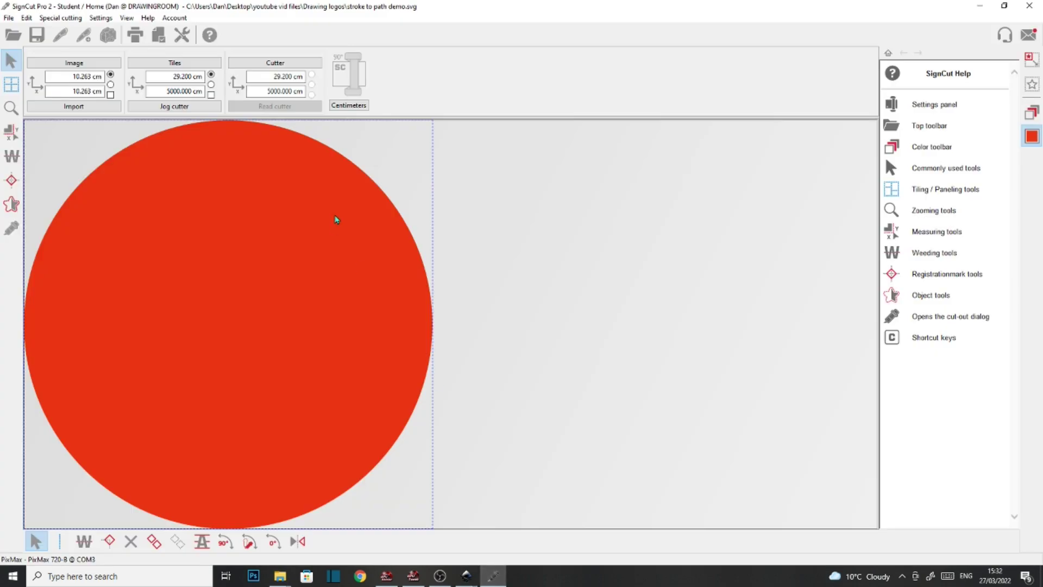
click(10, 17)
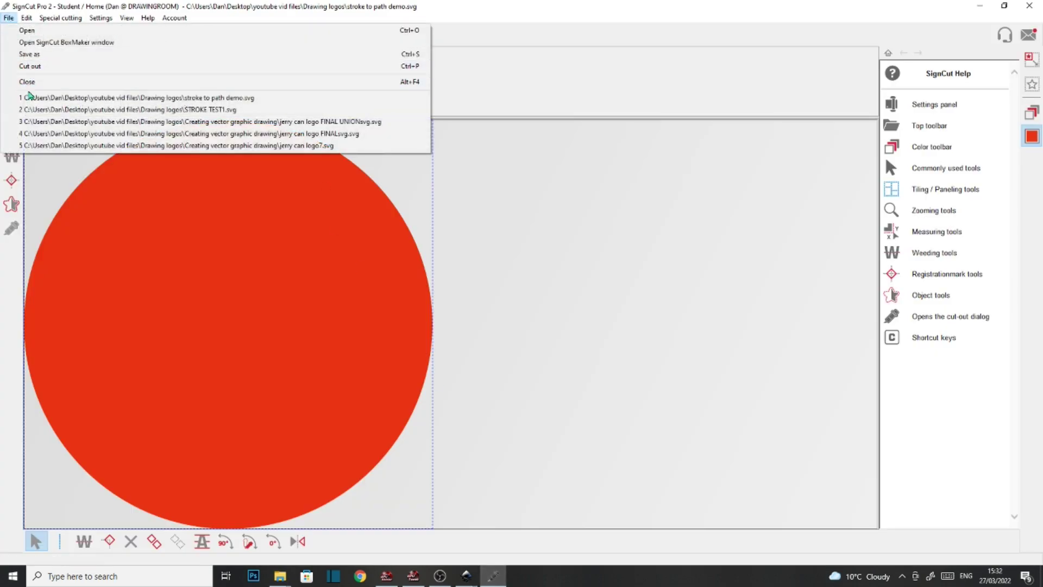
click(95, 98)
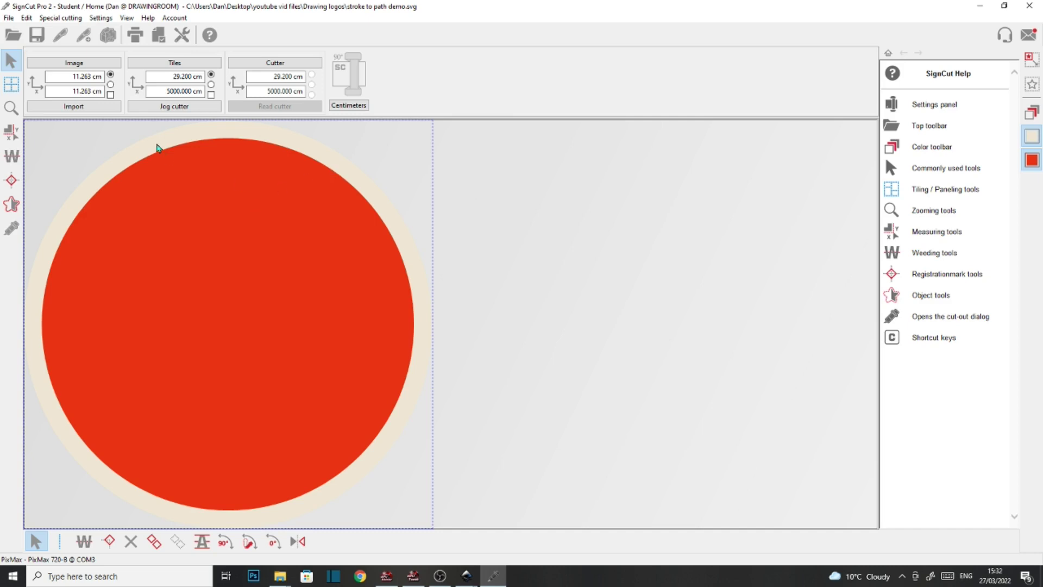
click(1032, 137)
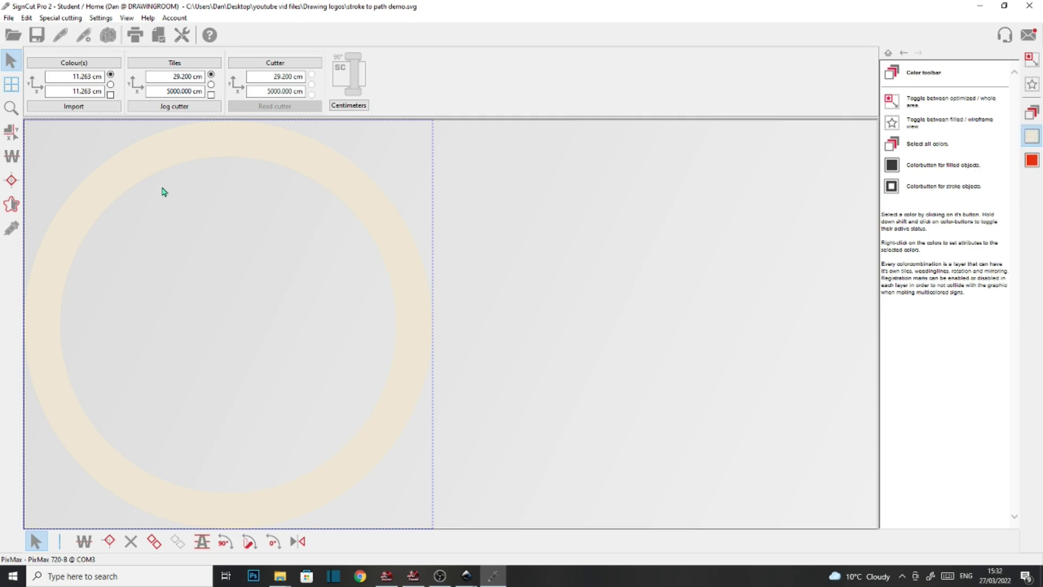
click(1031, 160)
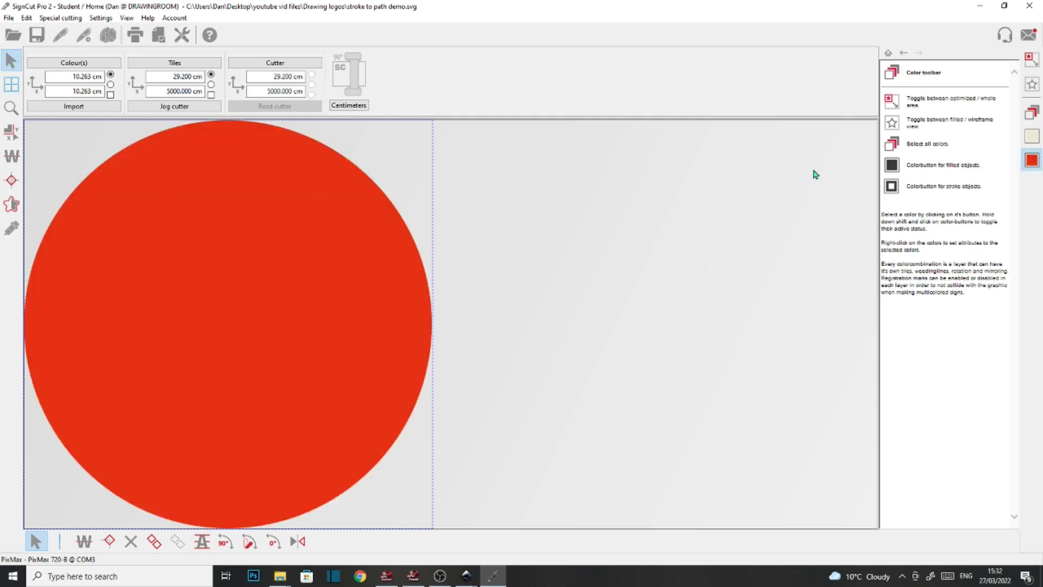
click(1033, 113)
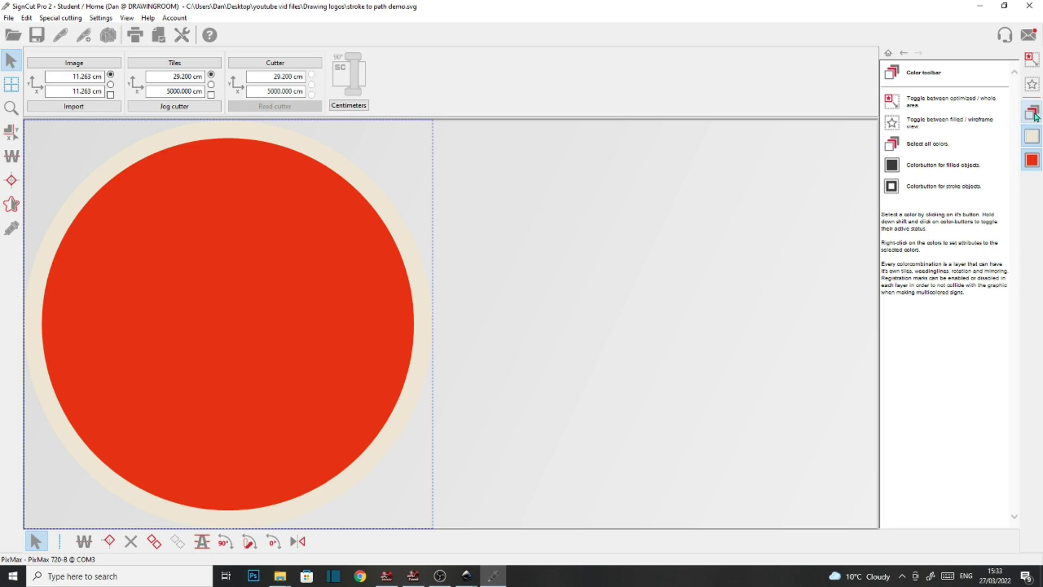
Toggle the cream ring and red disc layers again, then return to Inkscape
click(1033, 134)
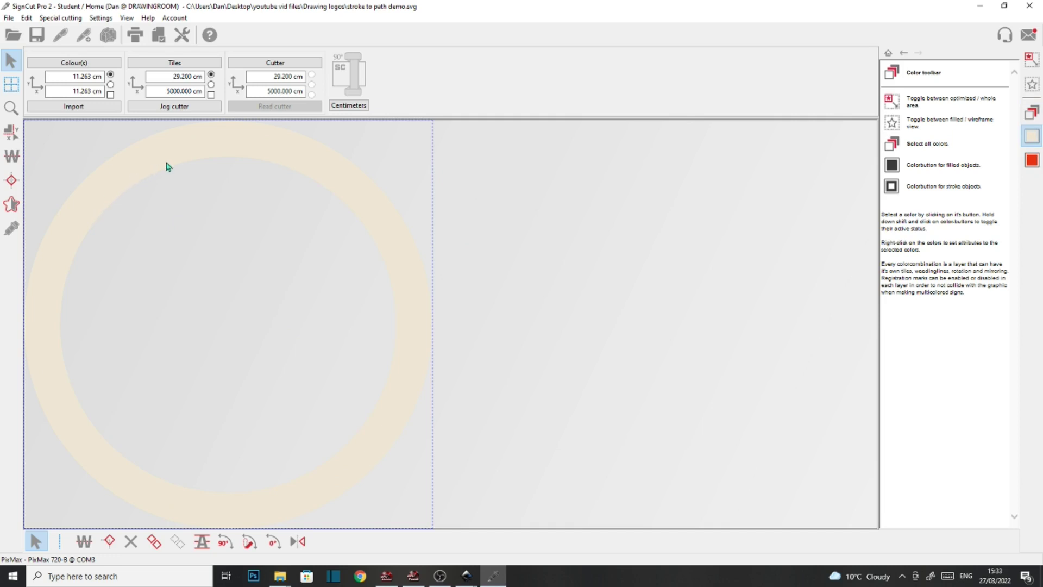
click(1031, 160)
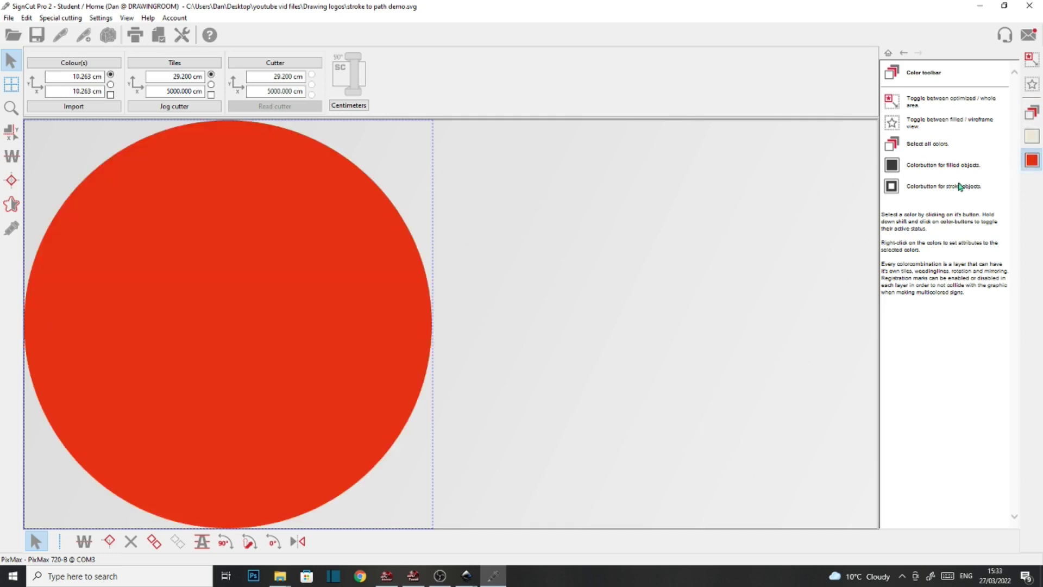
shift+click(1031, 137)
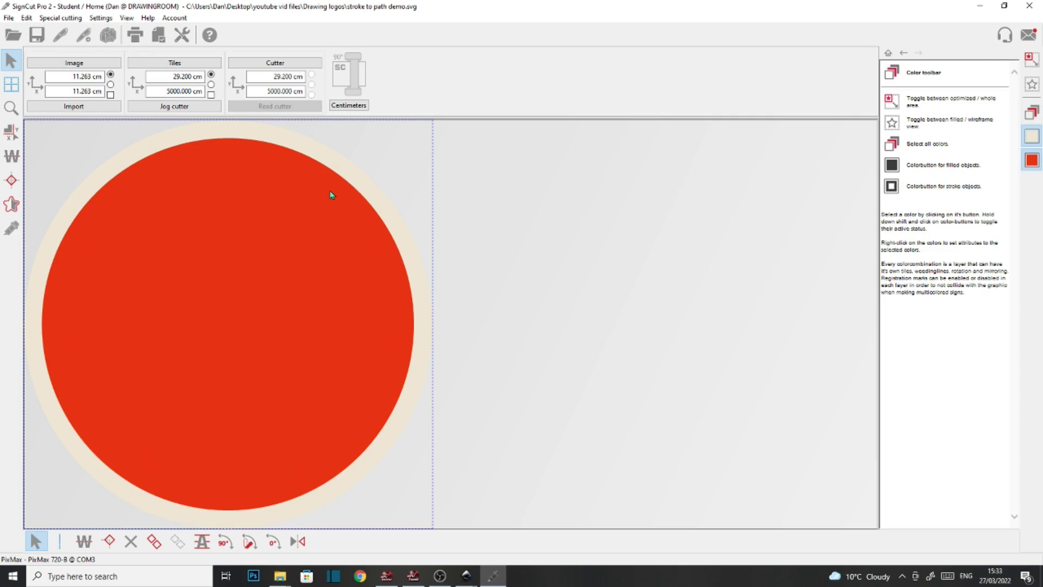
click(466, 576)
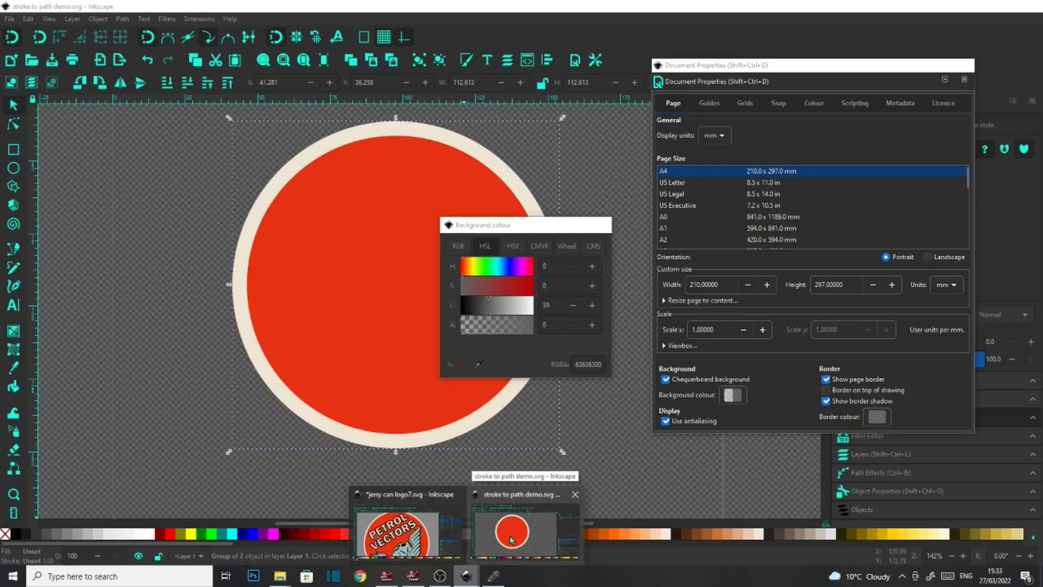
click(512, 536)
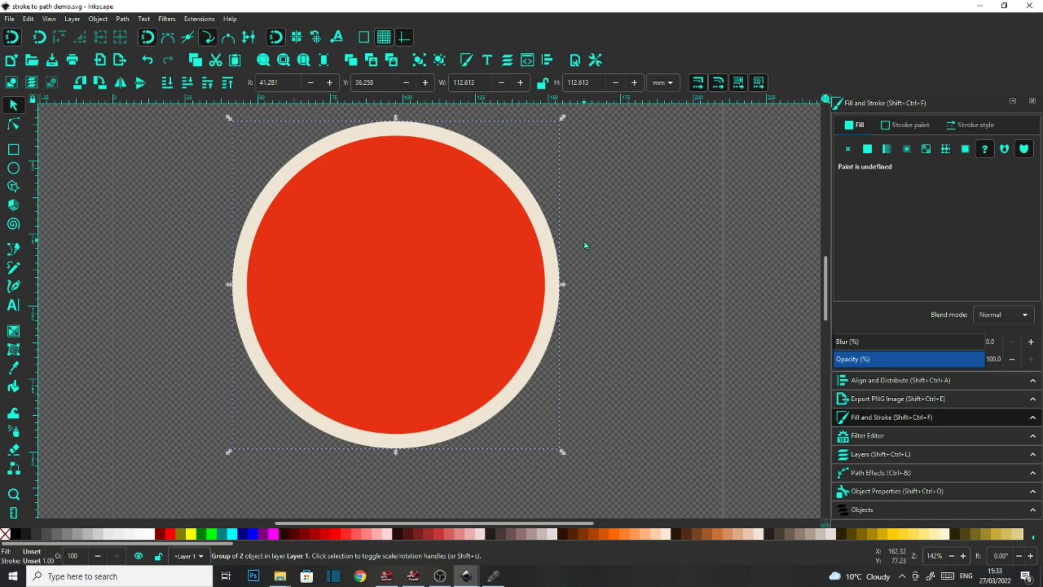
key(ctrl+z)
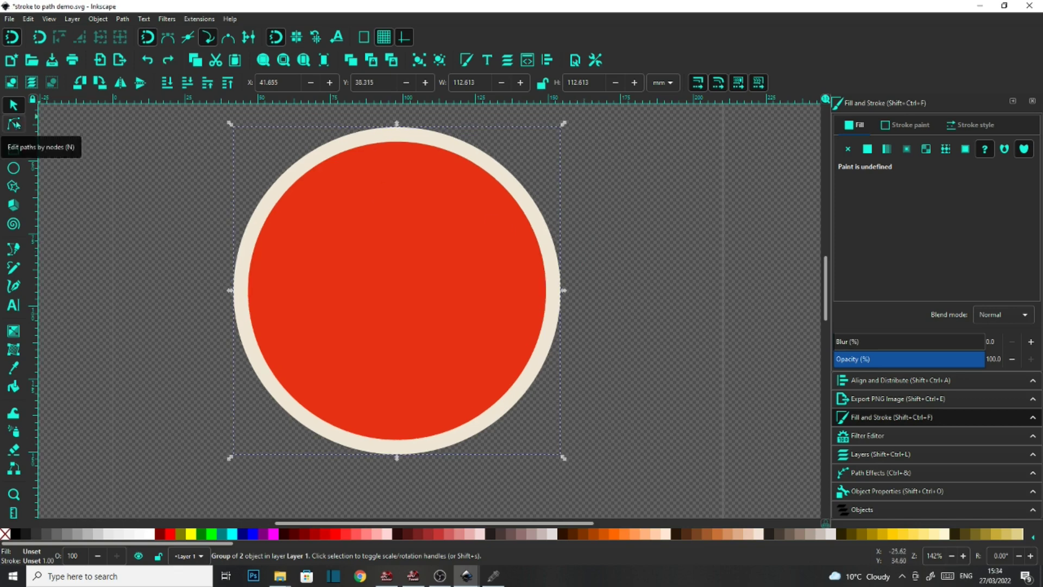
click(14, 124)
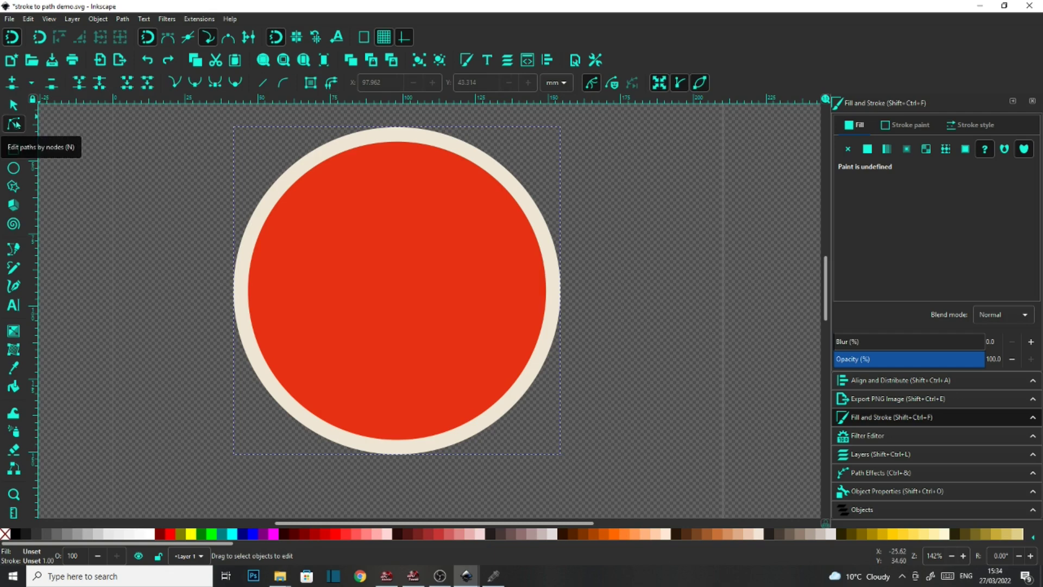
click(412, 227)
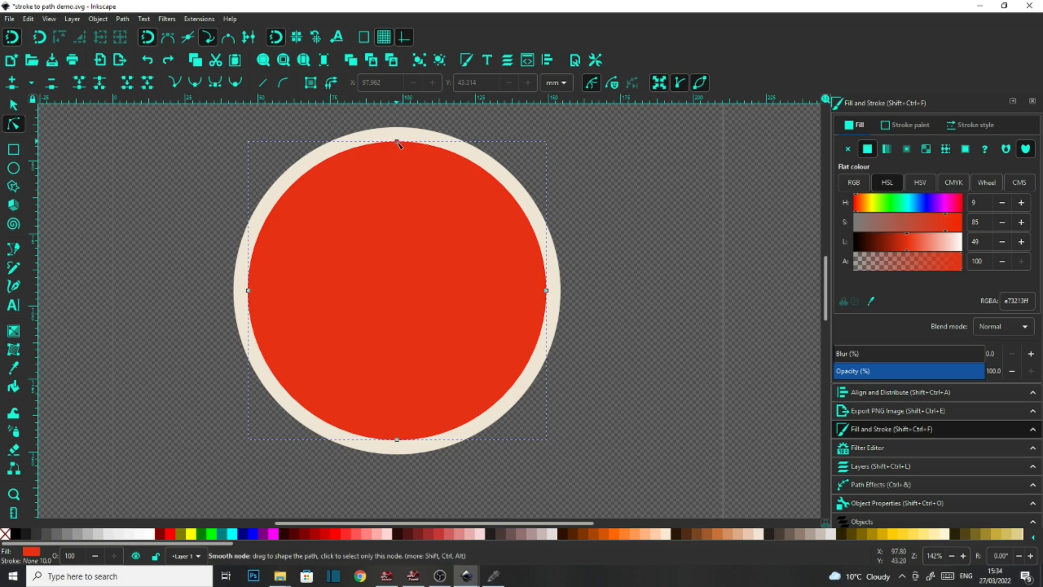
drag(398, 143, 401, 325)
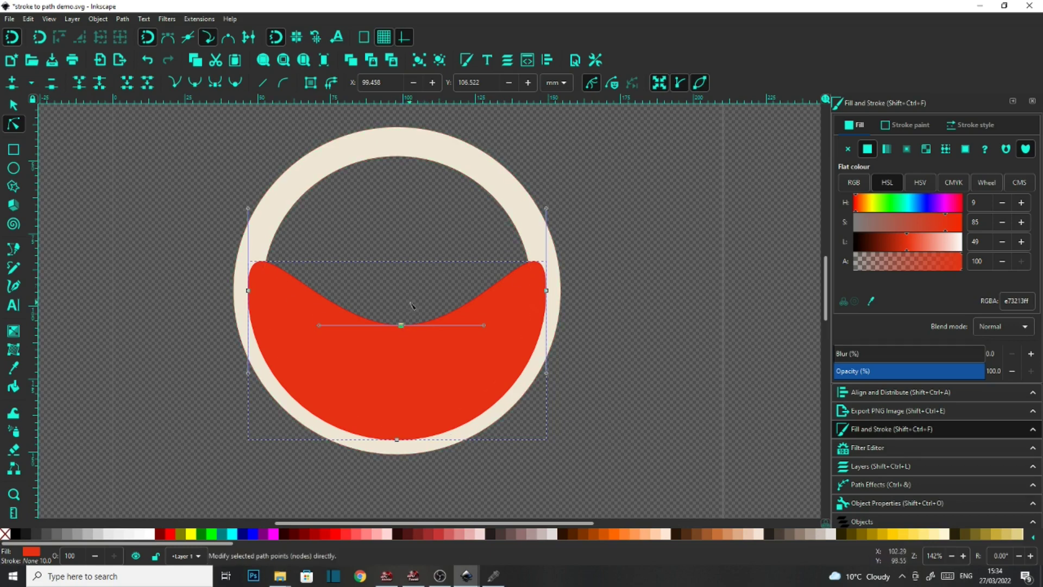
key(ctrl+z)
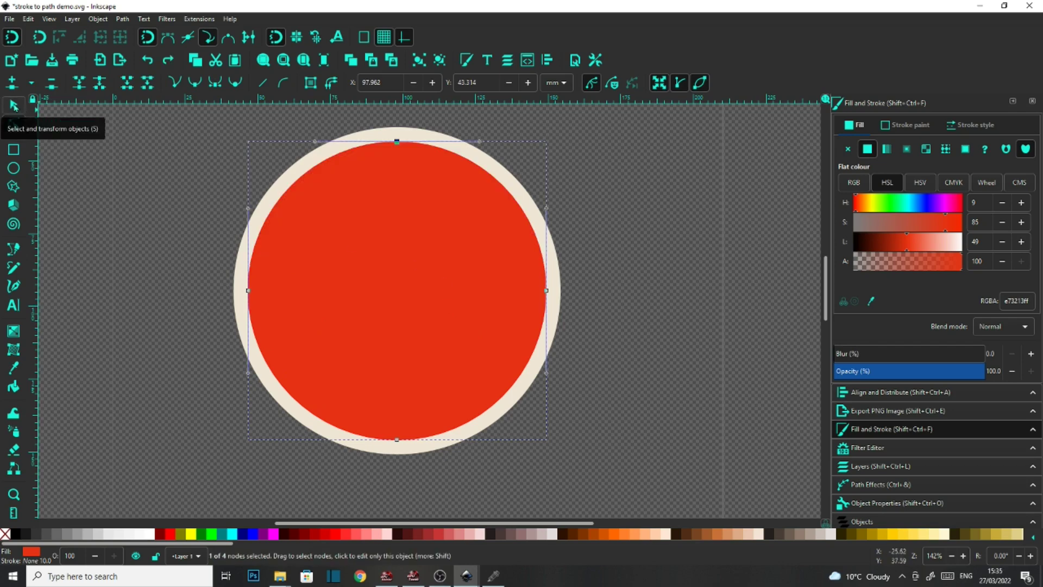
Move the red circle off to the right and ungroup it from the cream ring
click(14, 107)
mouse_move(351, 249)
mouse_down()
mouse_move(376, 338)
mouse_move(713, 254)
mouse_up()
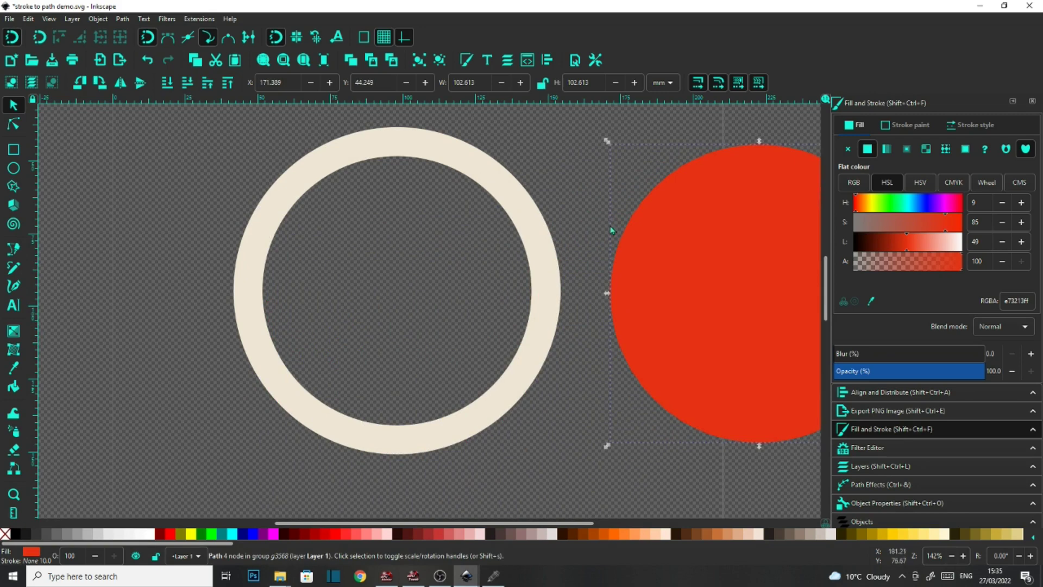
click(386, 141)
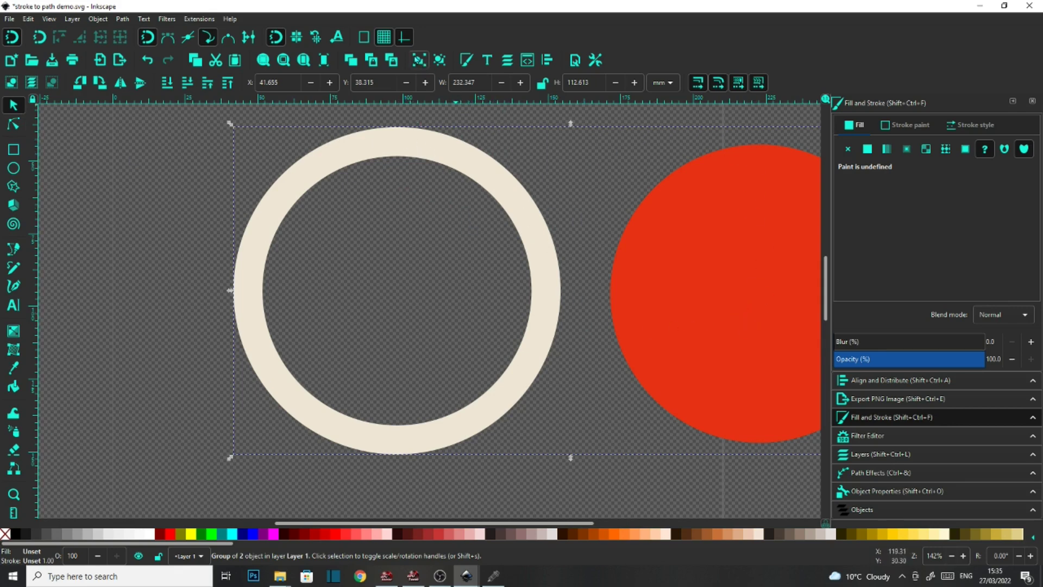
click(439, 60)
click(144, 201)
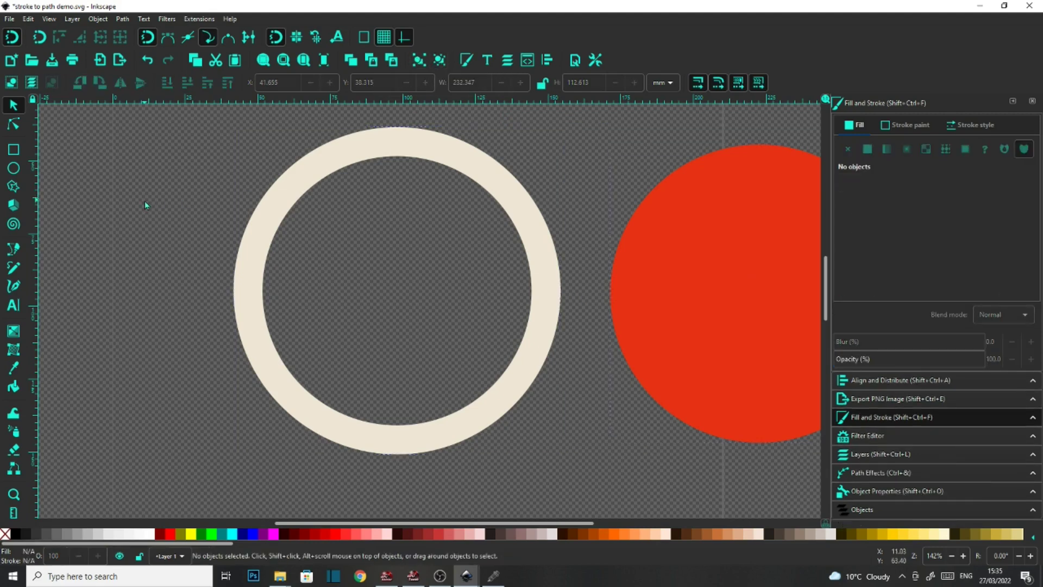
Delete the cream ring's inner nodes so it becomes a solid disc
click(379, 154)
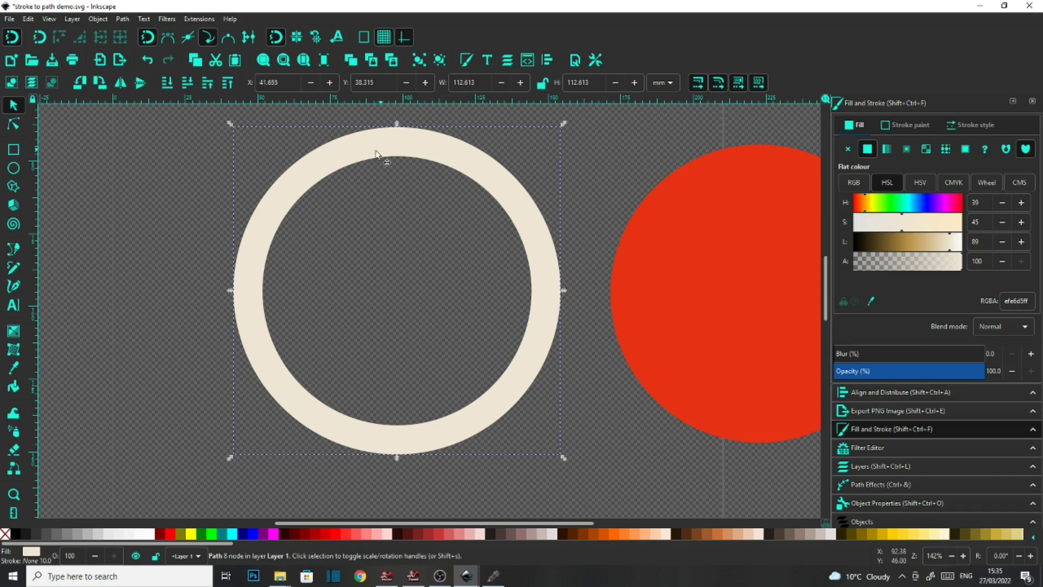
click(13, 123)
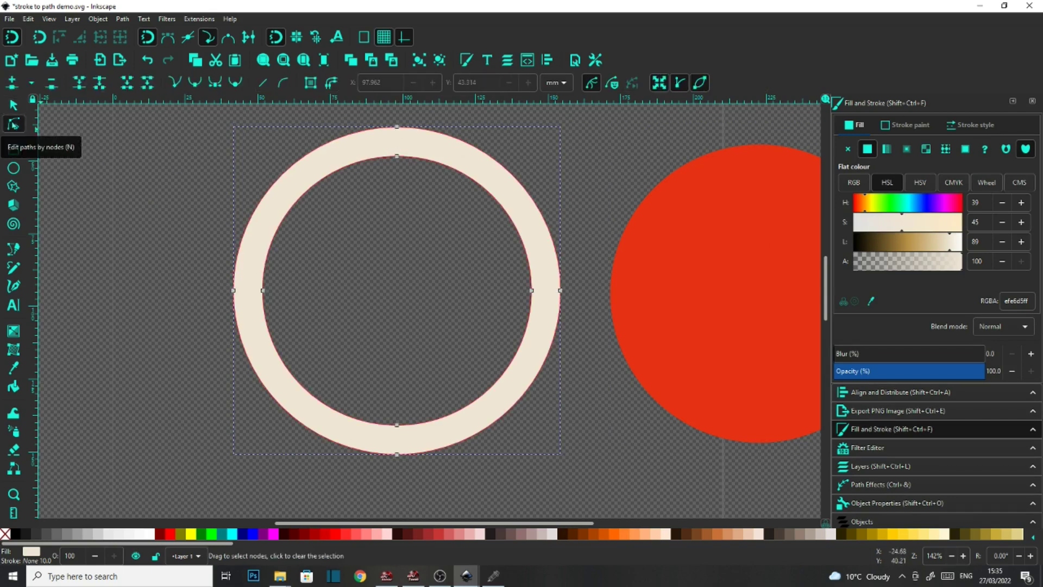
click(397, 157)
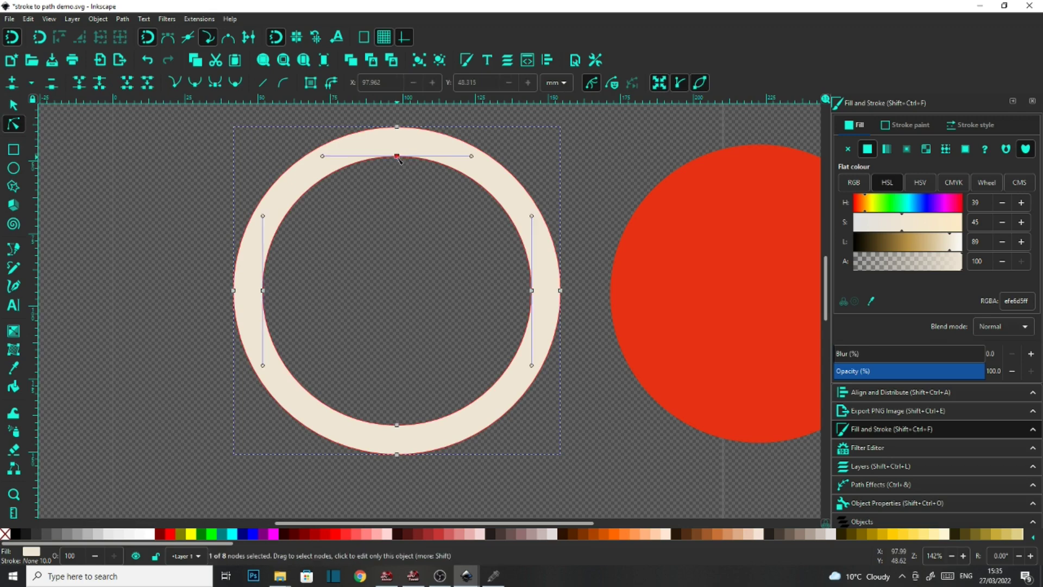
key(Delete)
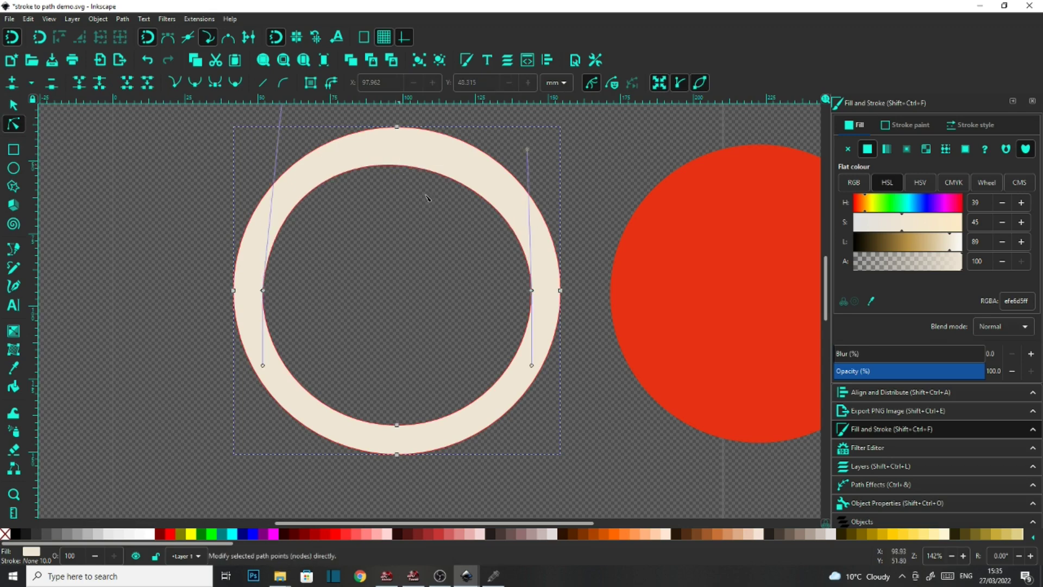
click(532, 291)
key(Delete)
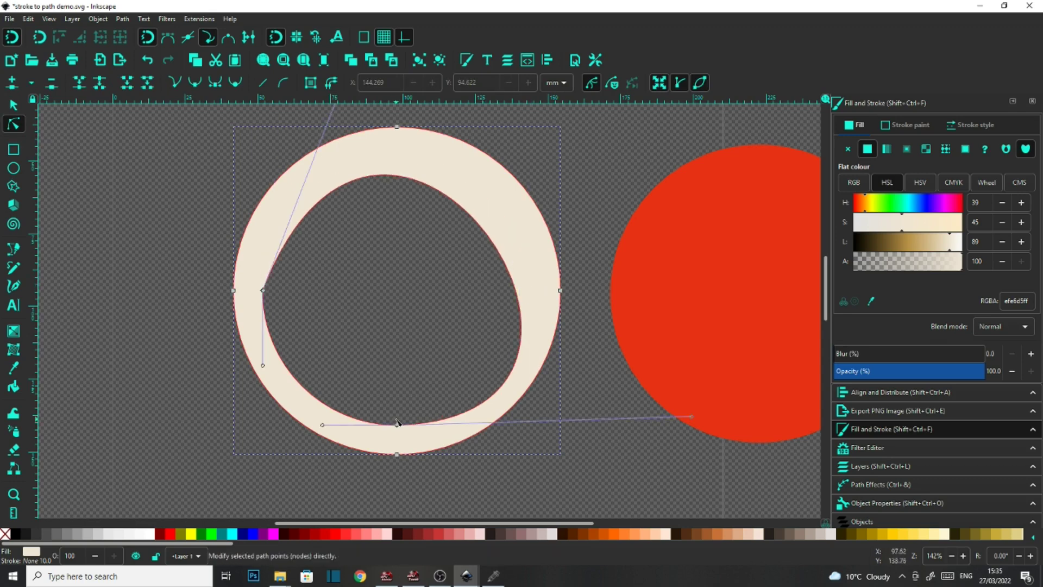
click(398, 426)
key(Delete)
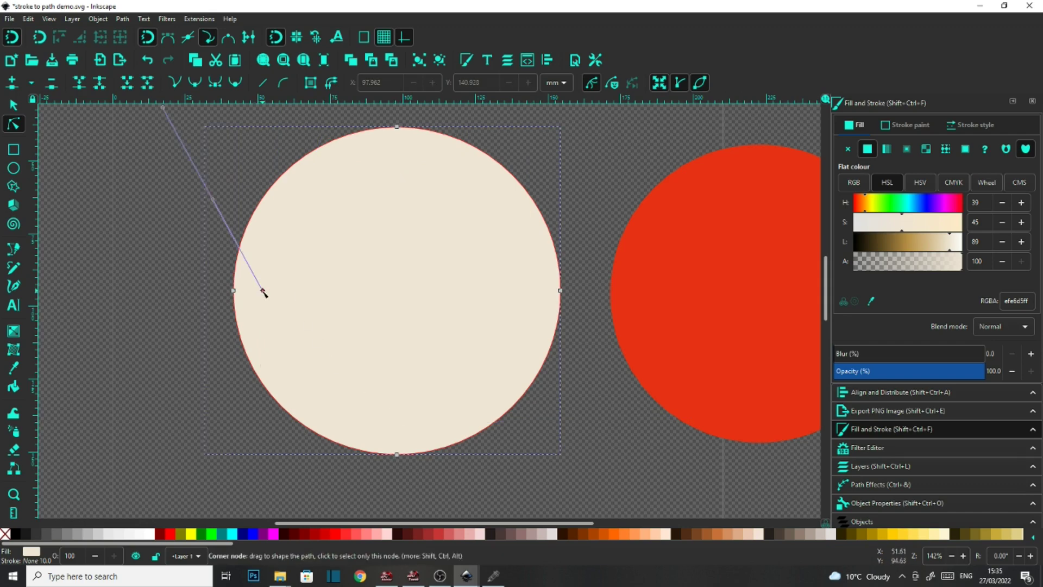
key(Delete)
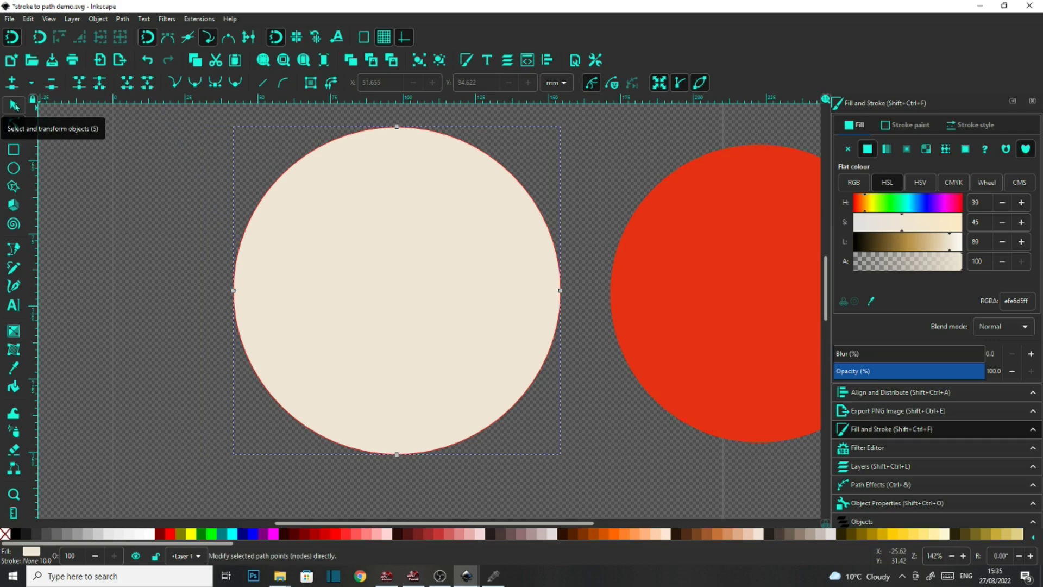
click(15, 106)
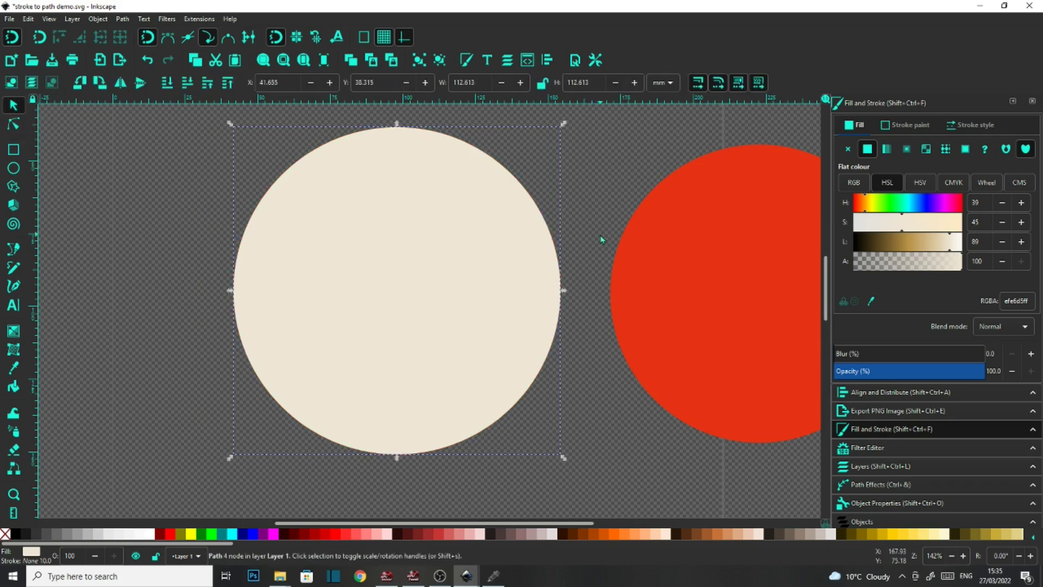
Centre the cream disc and red circle on both axes, then save the drawing
shift+click(672, 250)
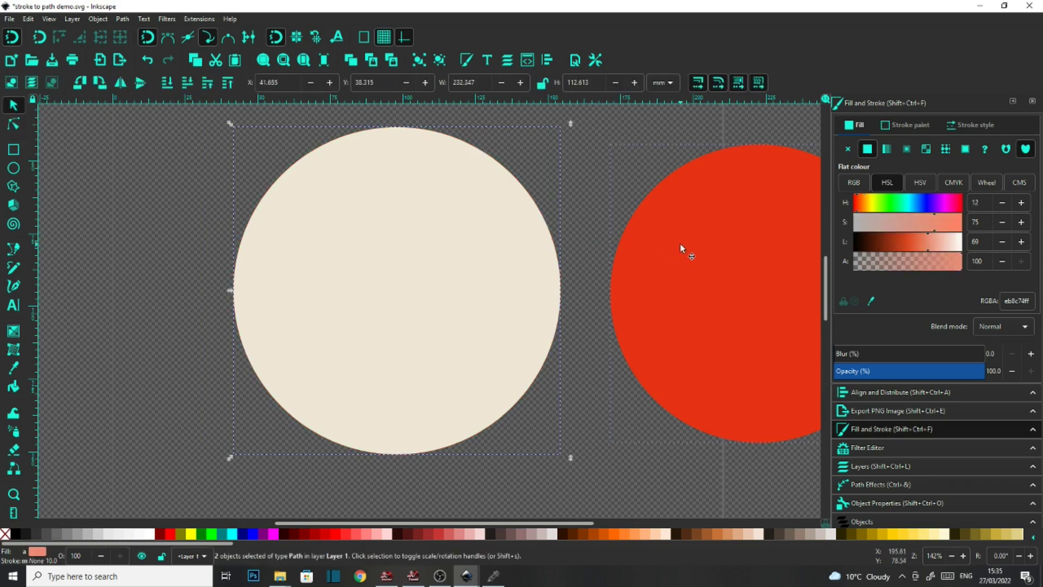
click(915, 392)
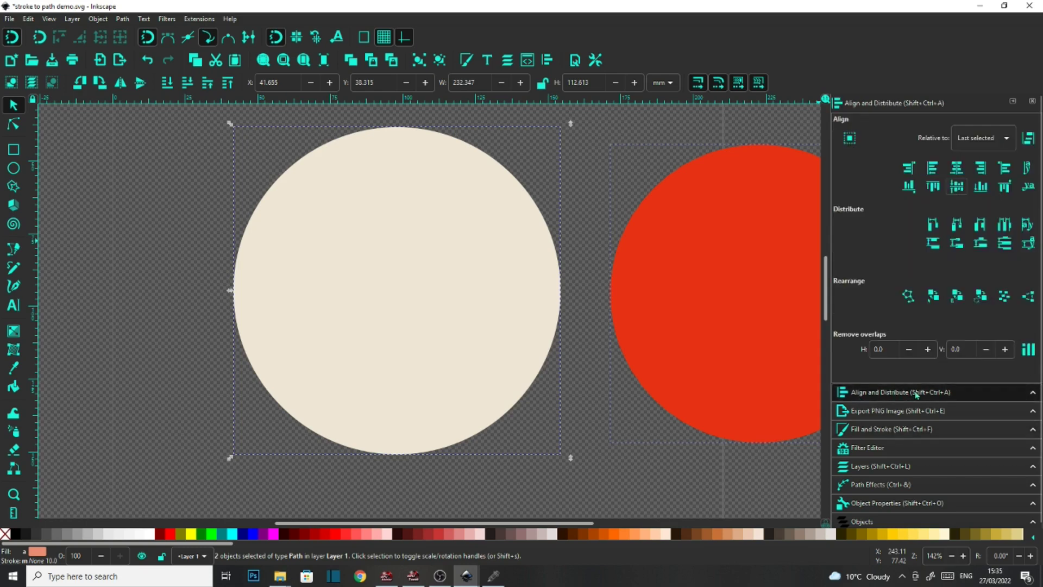
click(957, 168)
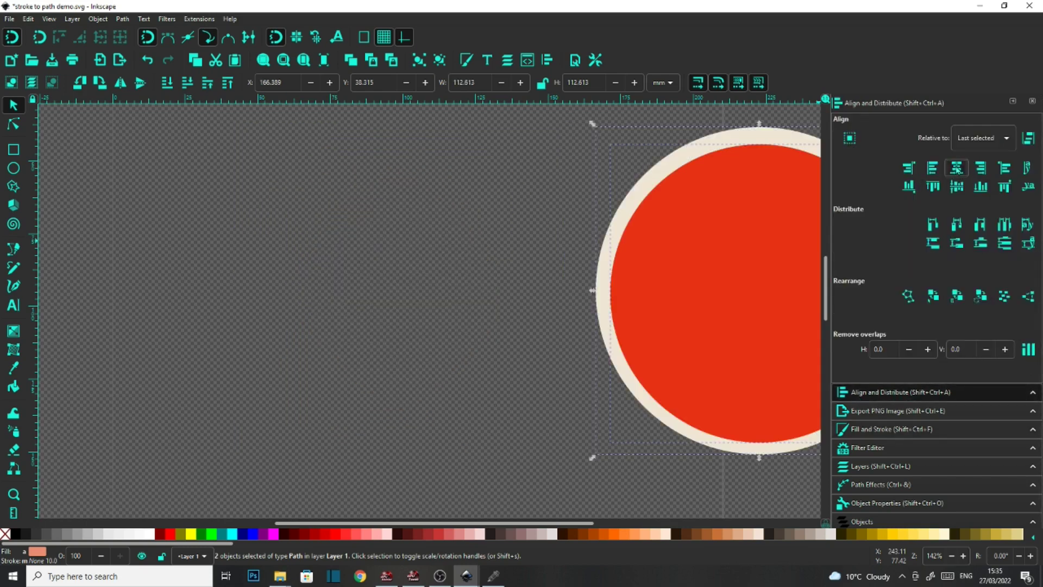
click(956, 186)
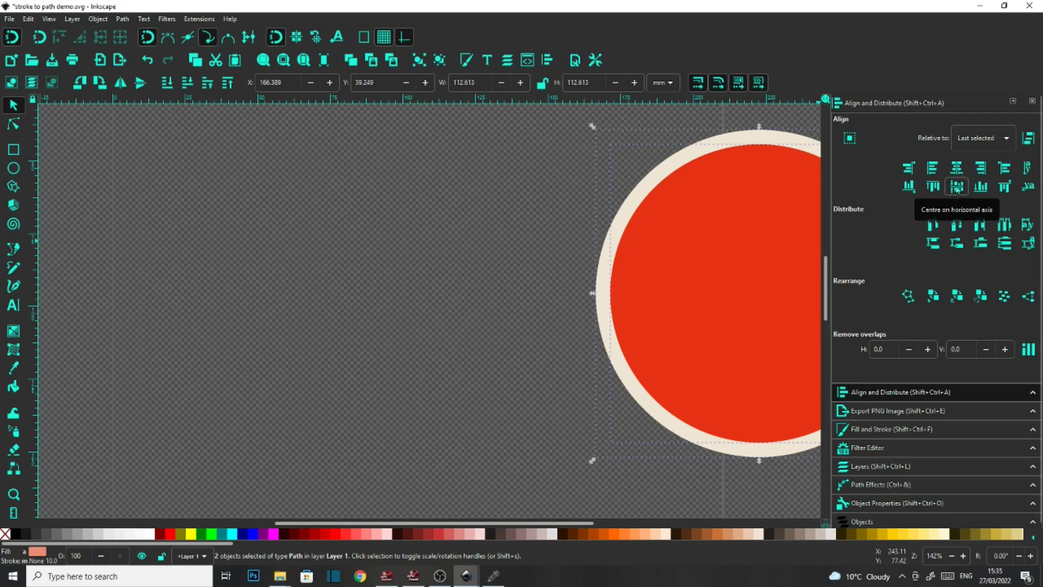
drag(478, 310, 76, 343)
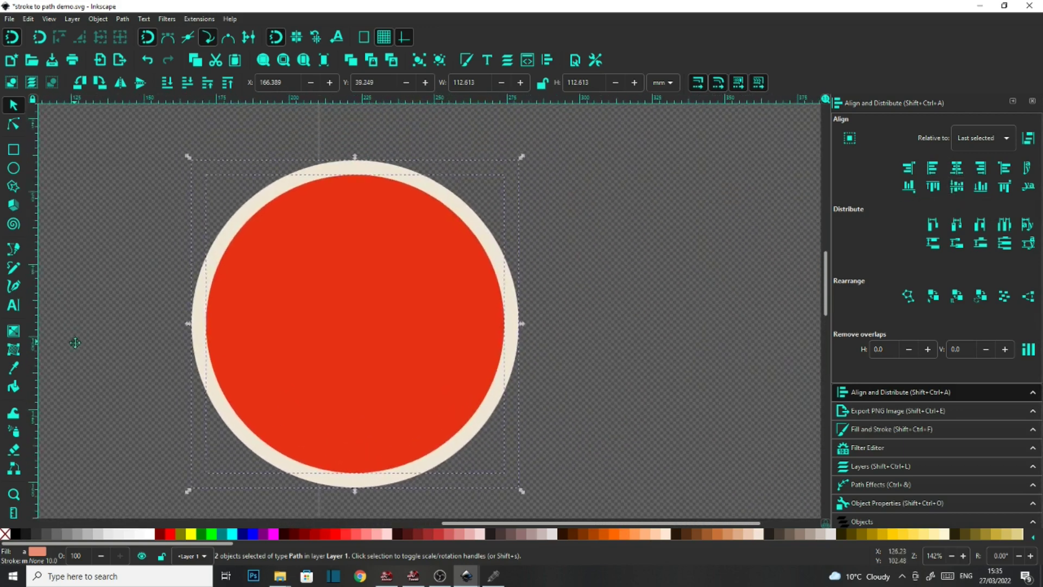
click(11, 19)
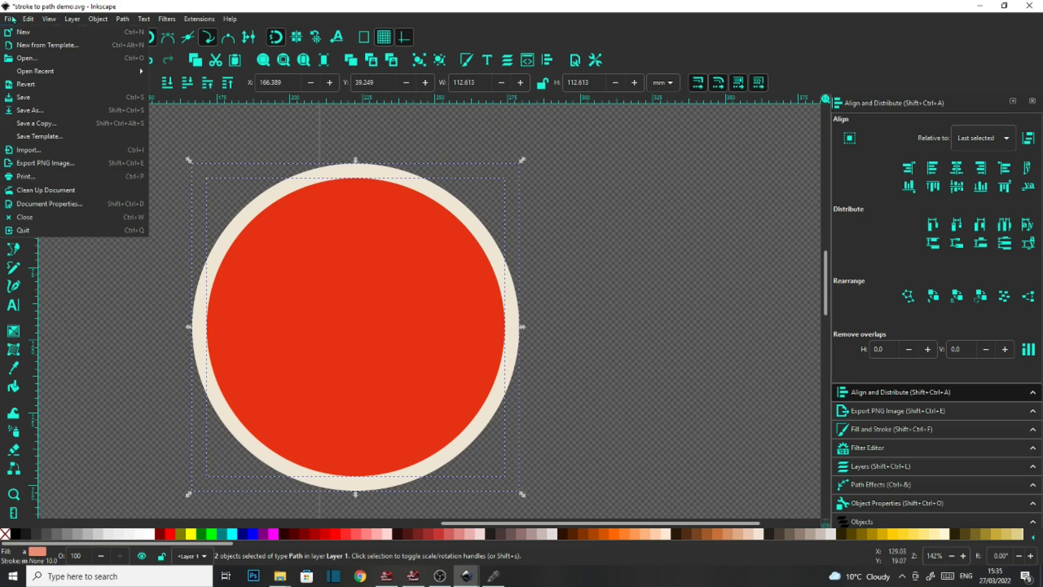
click(28, 99)
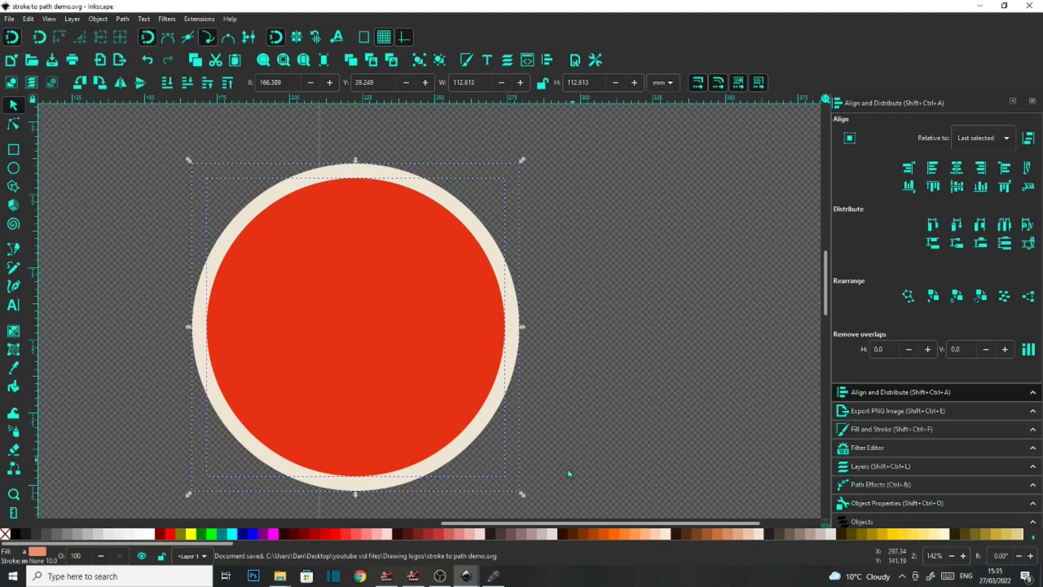
In SignCut, reopen recent file 1 and toggle off the red colour
click(491, 576)
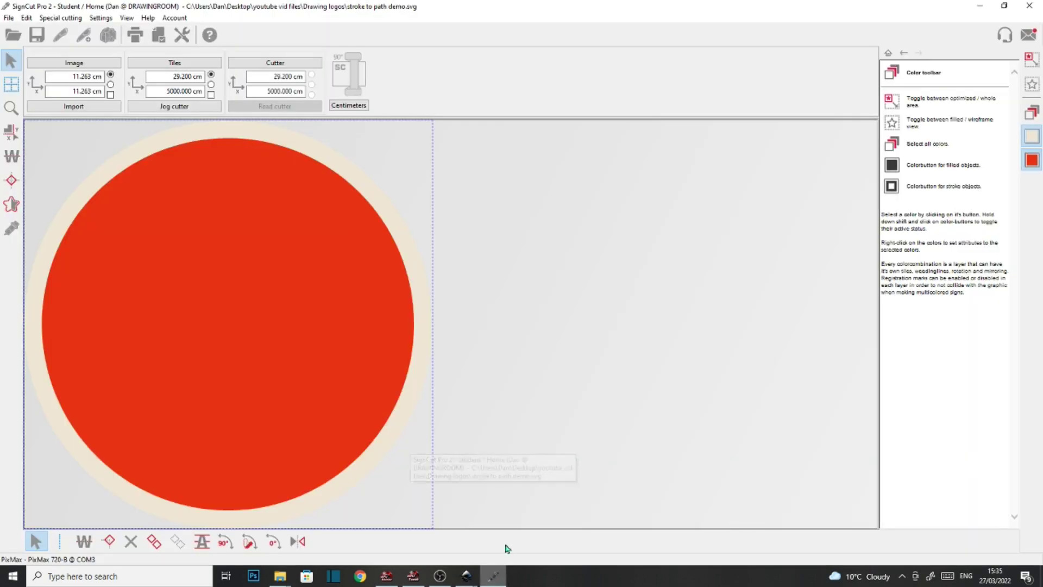
click(8, 17)
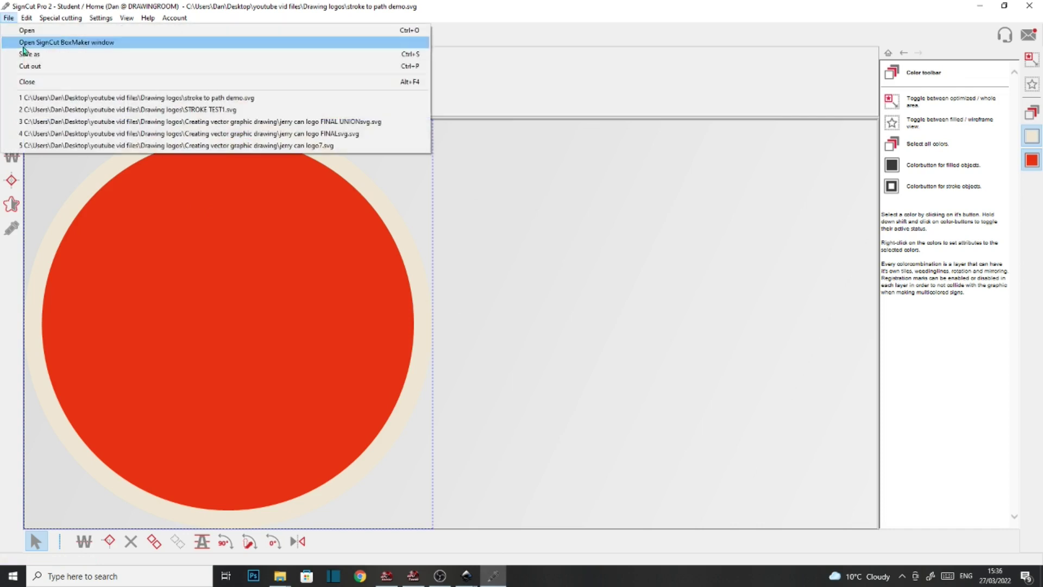
click(111, 98)
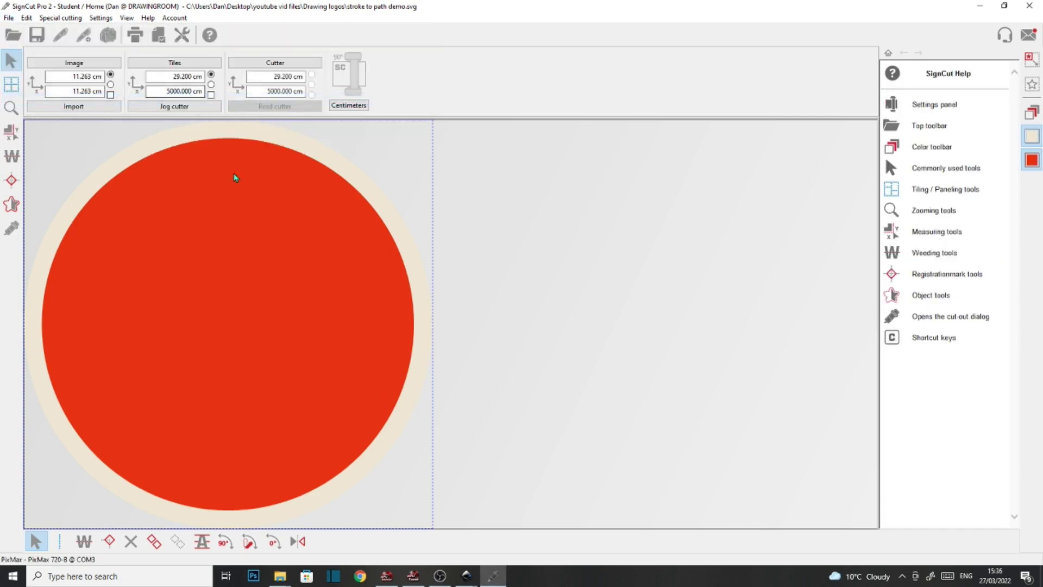
click(1031, 138)
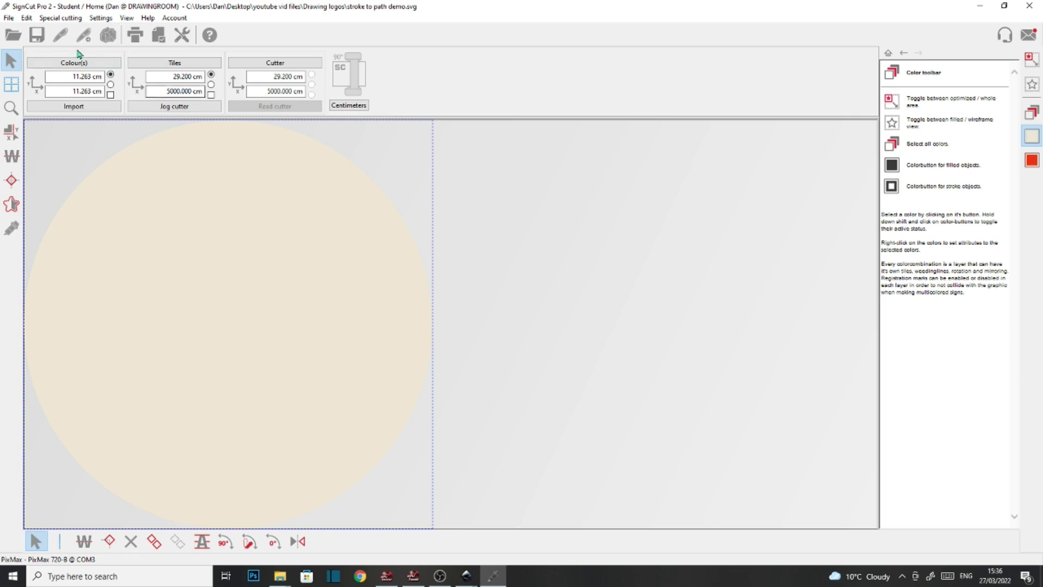
Open the recent file 'jerry can logo FINAL UNIONsvg.svg' from the File menu
click(9, 18)
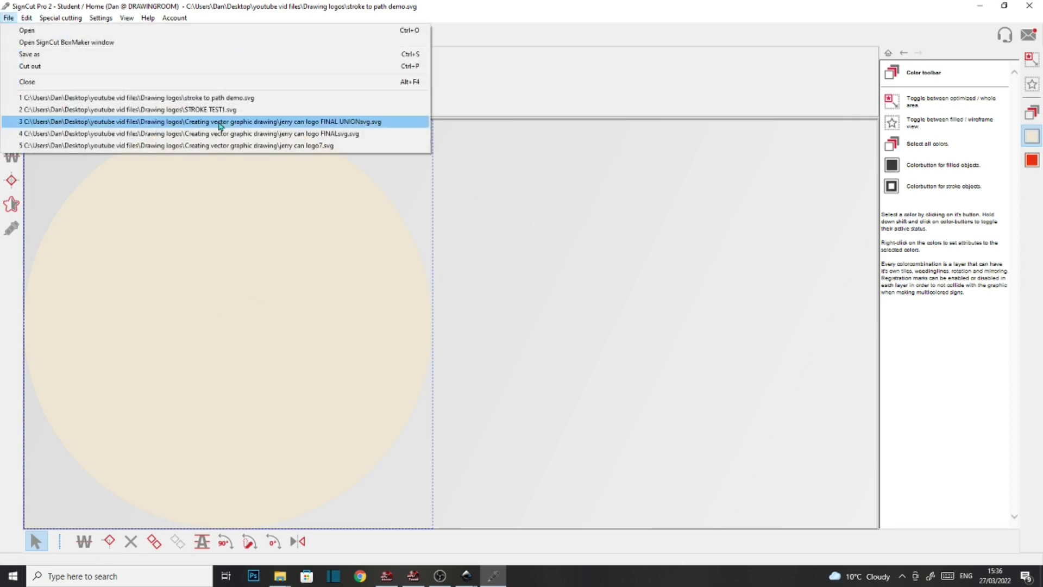
click(222, 123)
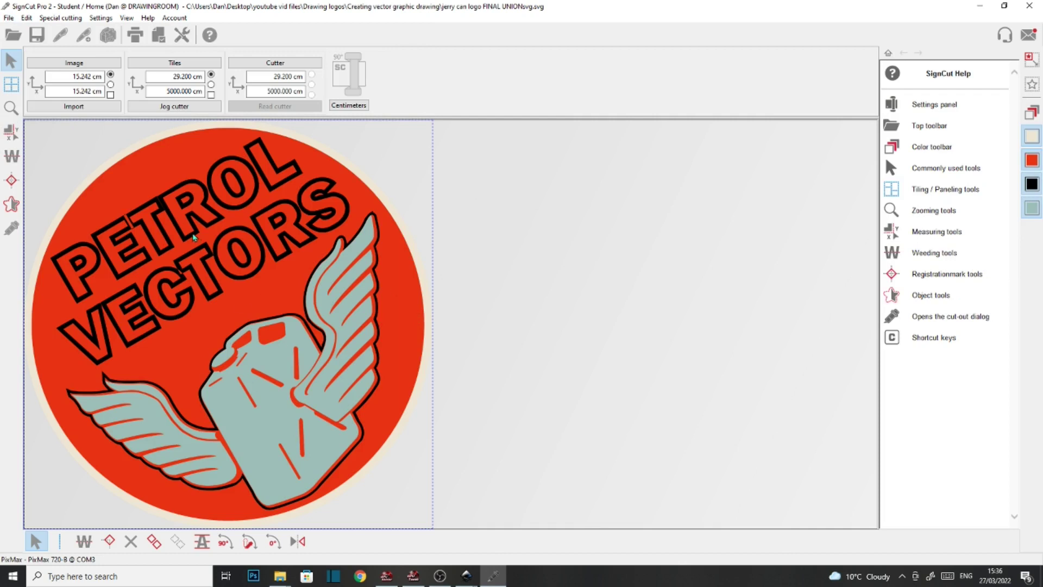